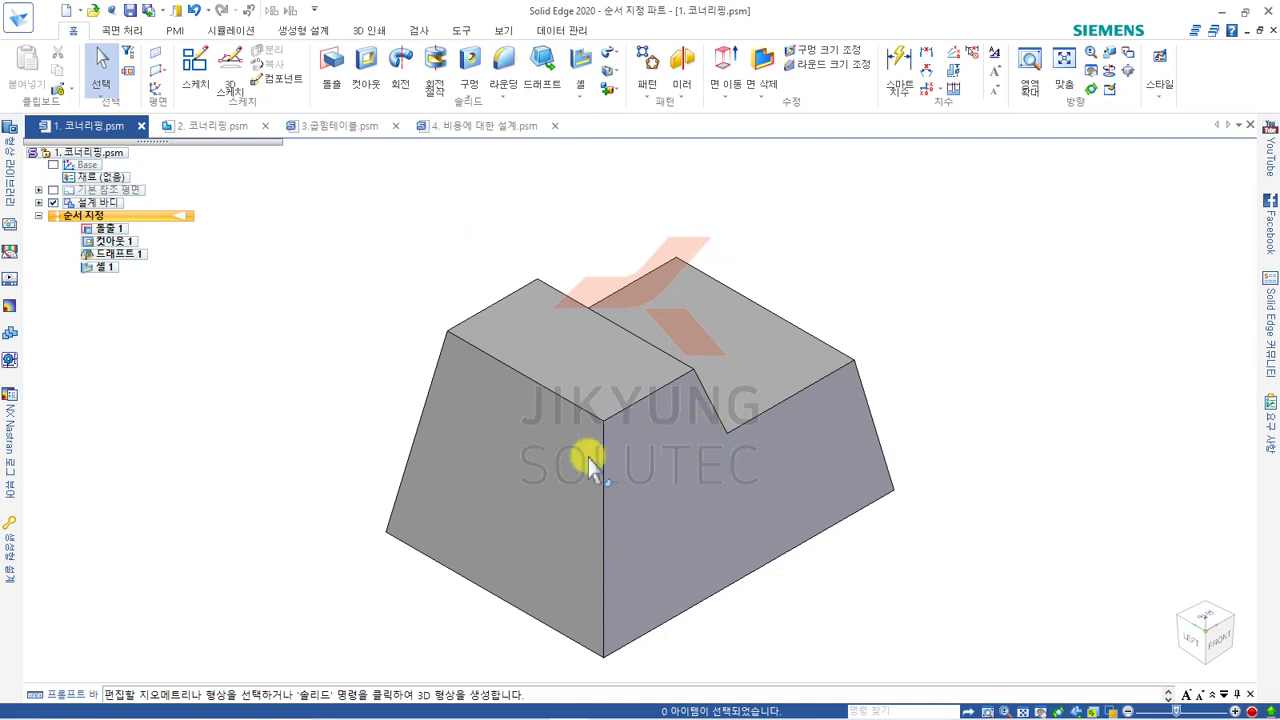
- Switch the shelled stepped part from the part environment to the sheet metal environment
{"action": "middle_click_drag", "start_coordinate": [604, 343], "coordinate": [694, 263]}
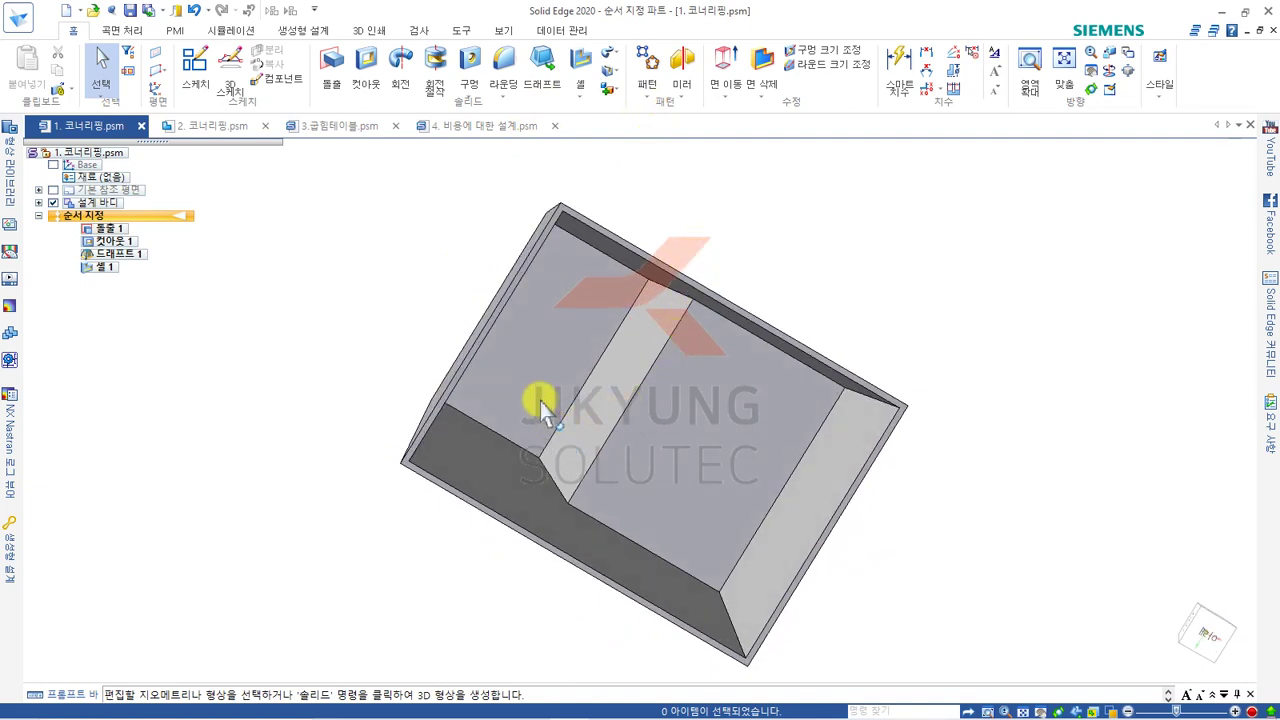
{"action": "middle_click_drag", "start_coordinate": [771, 257], "coordinate": [740, 217]}
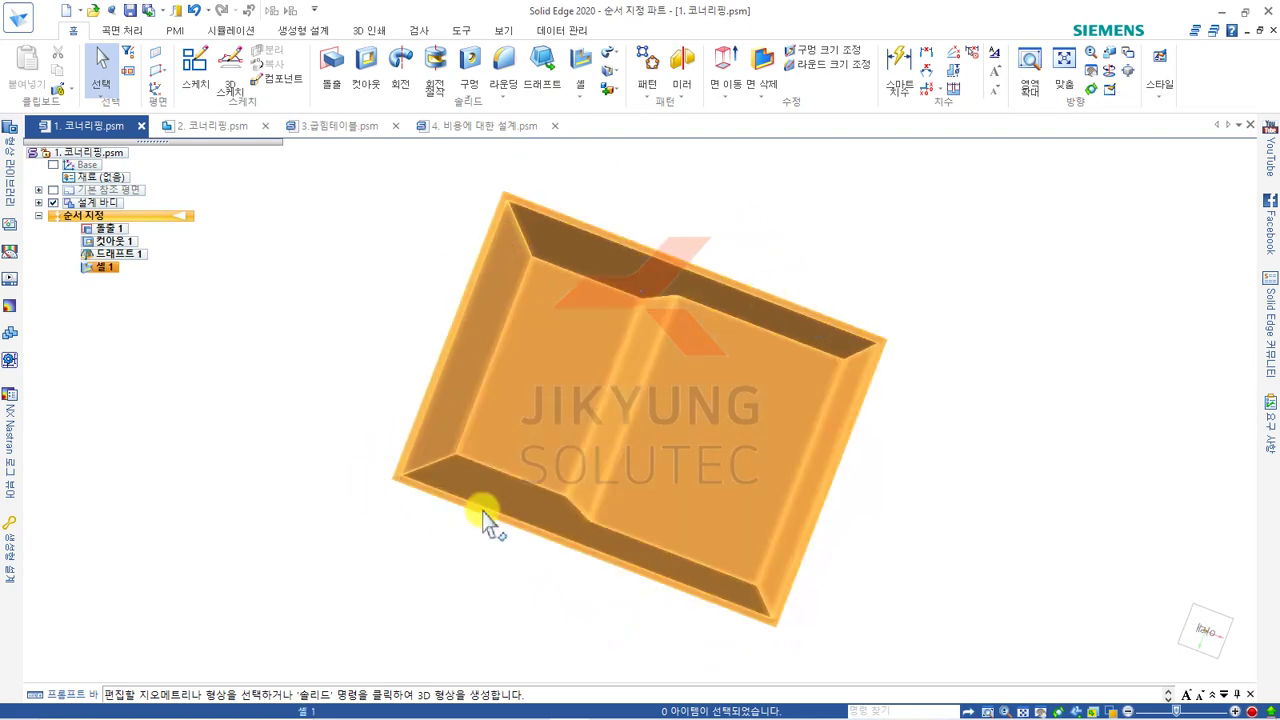
{"action": "middle_click_drag", "start_coordinate": [794, 181], "coordinate": [815, 510]}
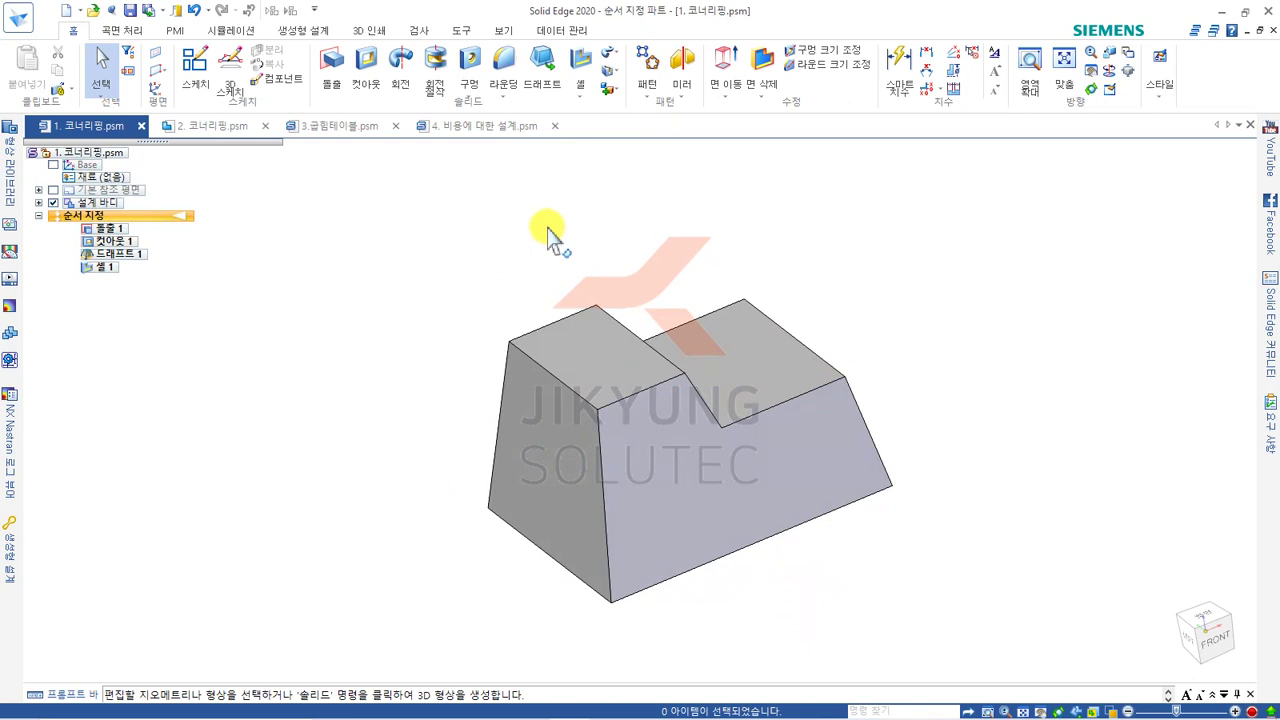
{"action": "left_click", "coordinate": [459, 30]}
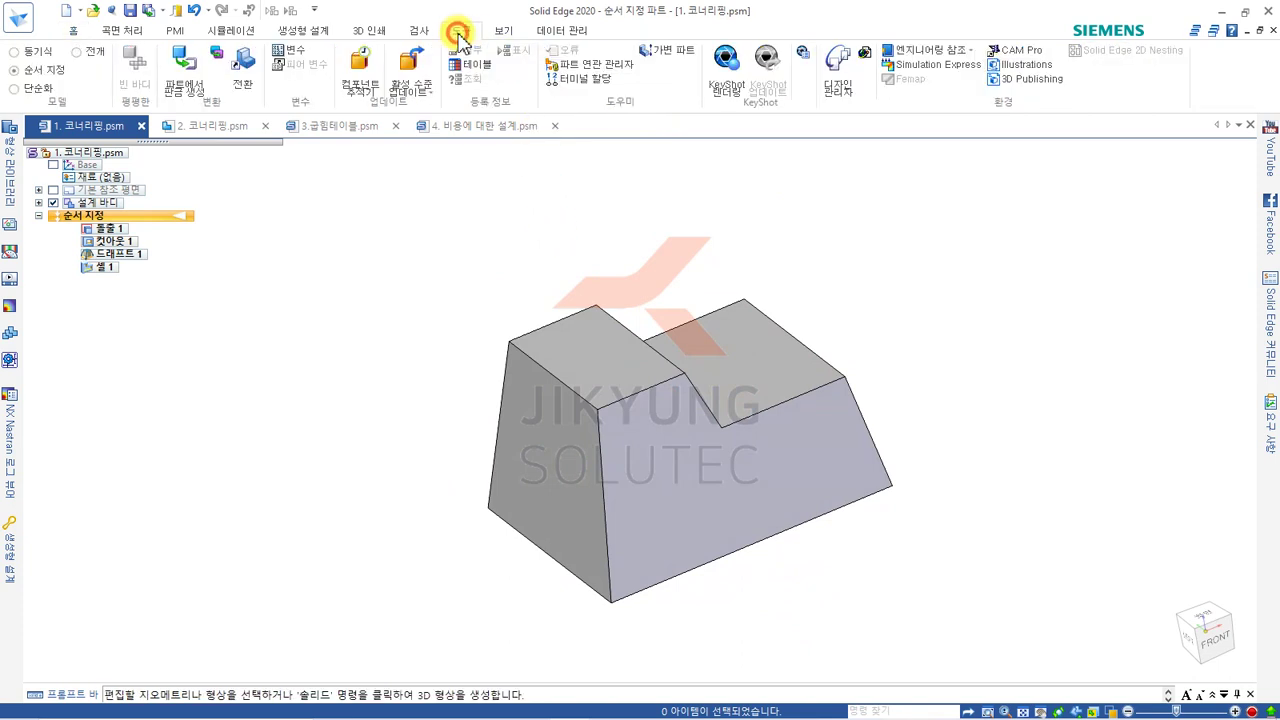
{"action": "left_click", "coordinate": [243, 72]}
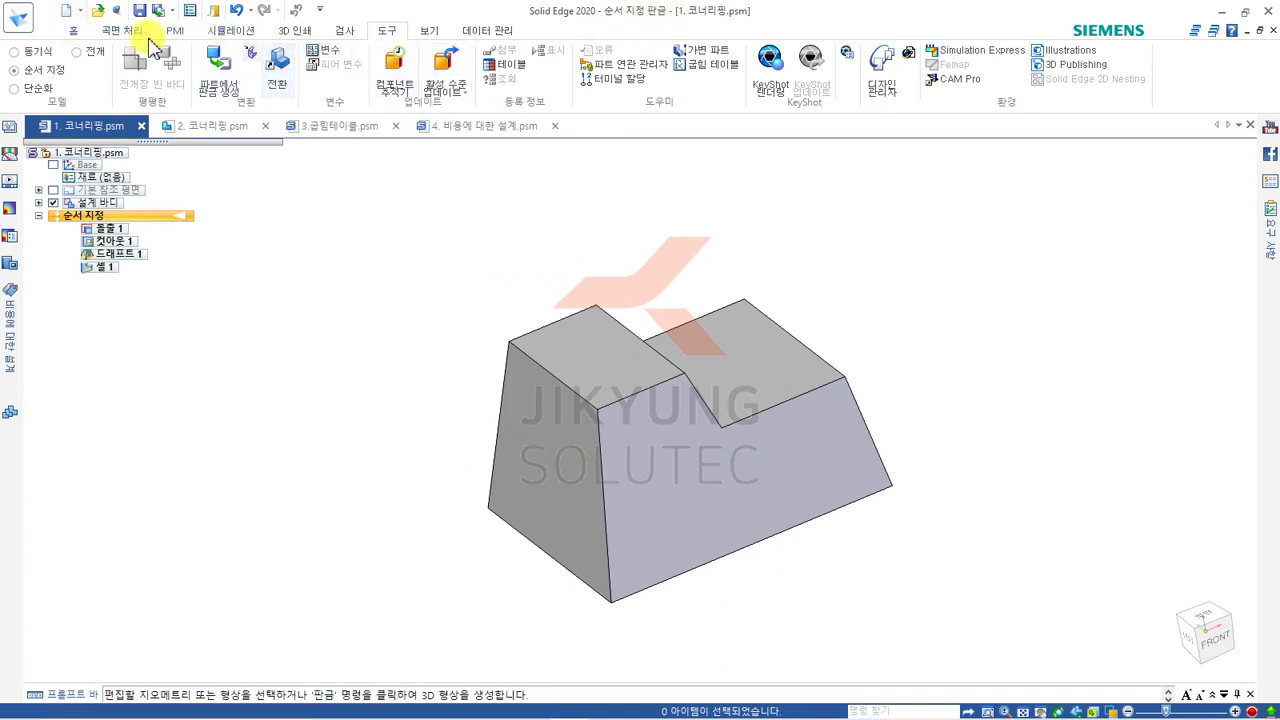
- Start a Rip Corner and select the front side's two corner edges, the notch's sloped edge, the lower step's edge and the adjoining corner edge
{"action": "left_click", "coordinate": [74, 30]}
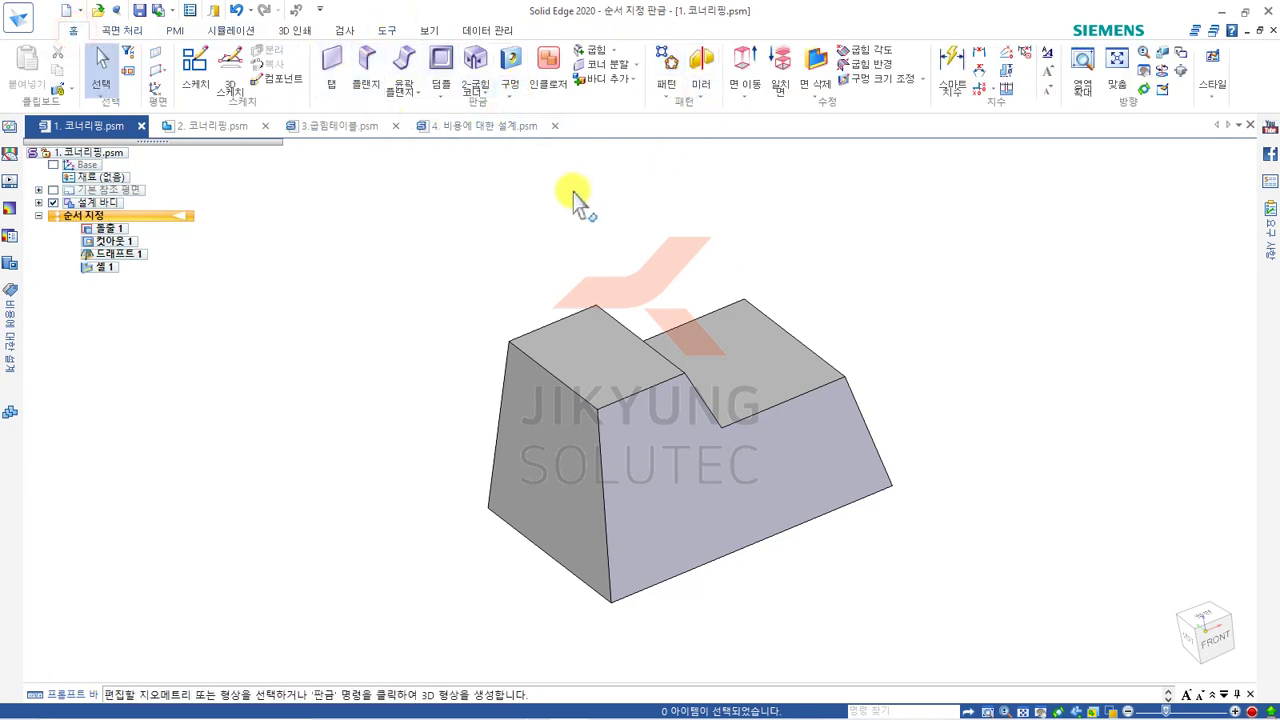
{"action": "middle_click_drag", "start_coordinate": [651, 271], "coordinate": [650, 219]}
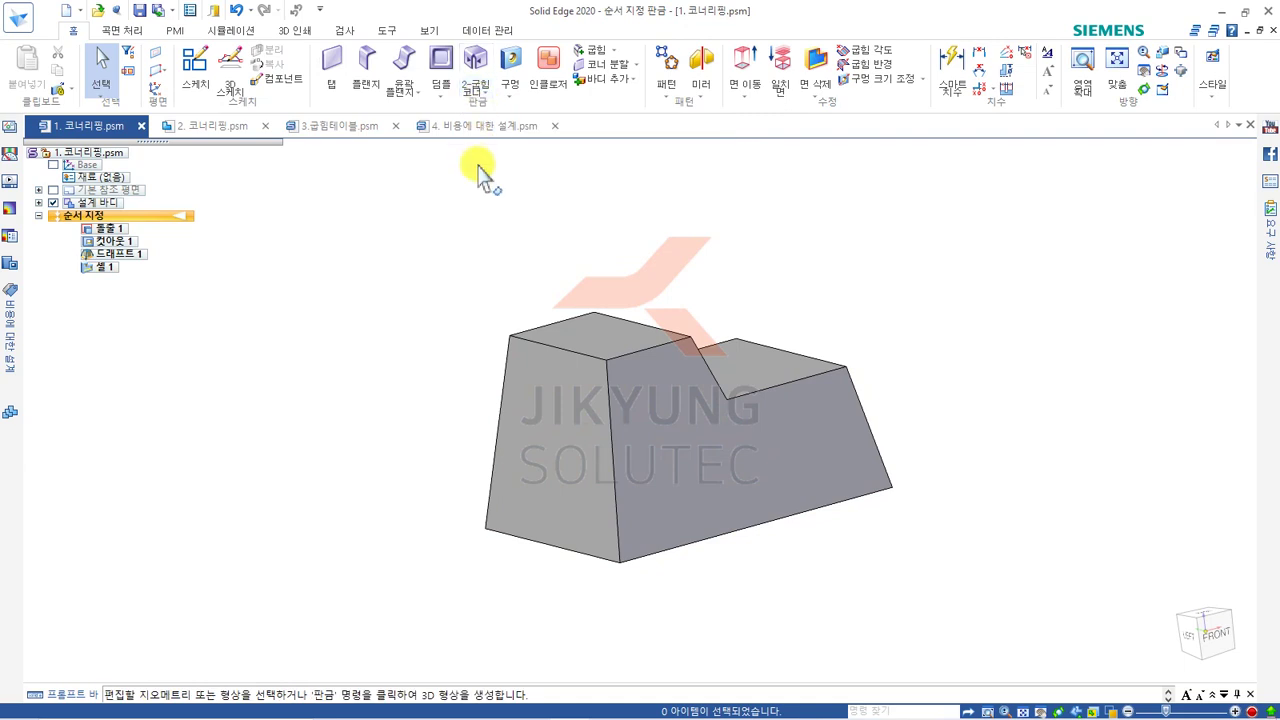
{"action": "left_click", "coordinate": [476, 100]}
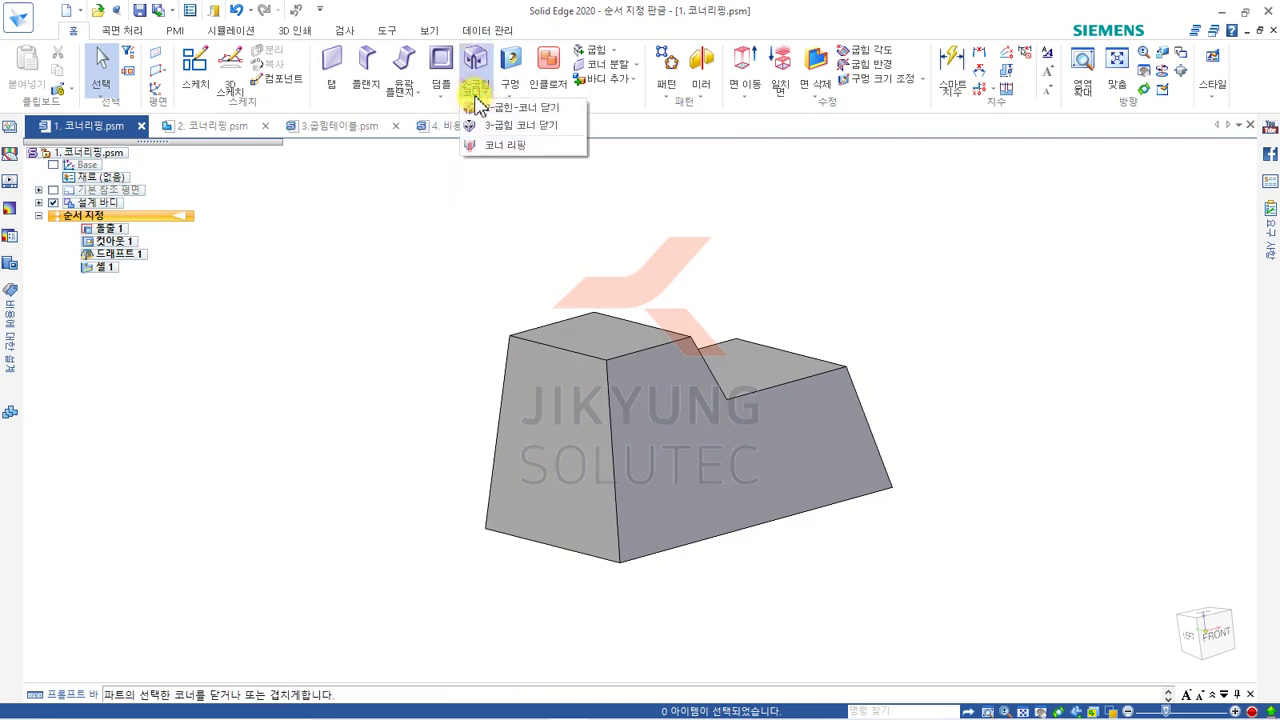
{"action": "left_click", "coordinate": [532, 149]}
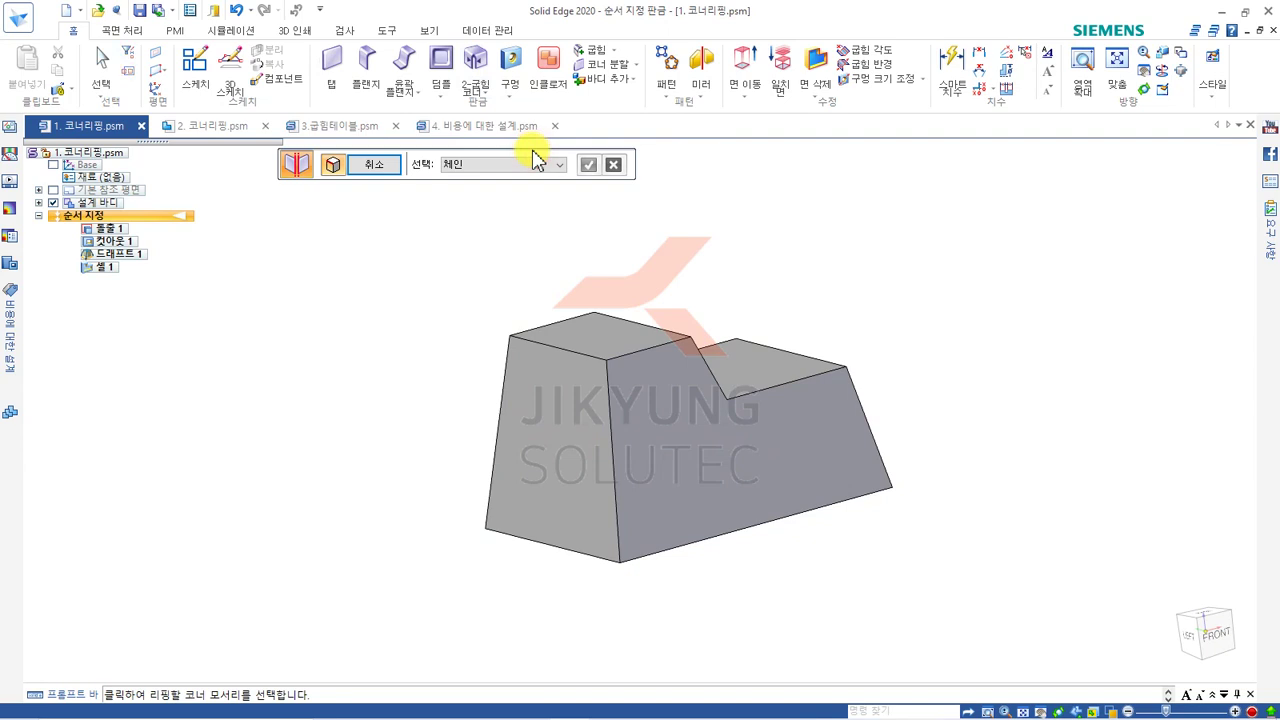
{"action": "left_click", "coordinate": [504, 370]}
{"action": "left_click", "coordinate": [607, 386]}
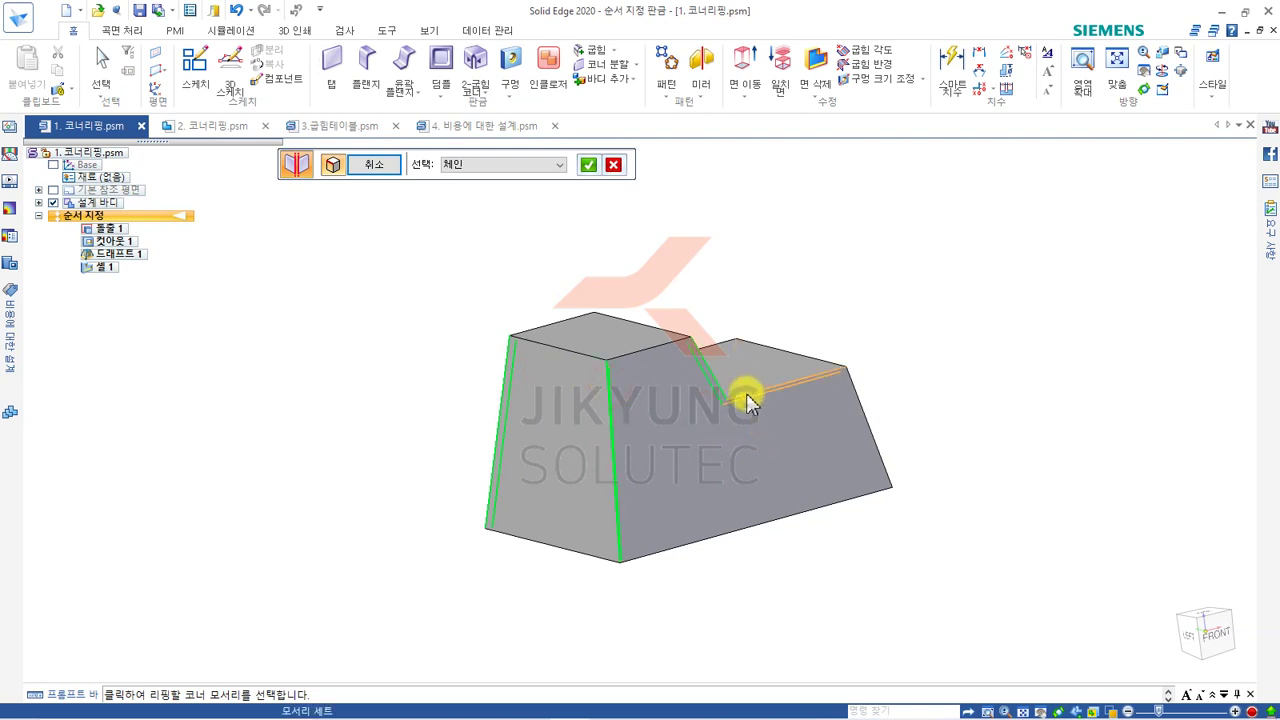
{"action": "left_click", "coordinate": [749, 394]}
{"action": "left_click", "coordinate": [852, 398]}
- Add the opposite side's notch slope, lower step edge and corner edge to the rip, and finish the feature
{"action": "middle_click_drag", "start_coordinate": [852, 398], "coordinate": [635, 342]}
{"action": "left_click", "coordinate": [745, 327]}
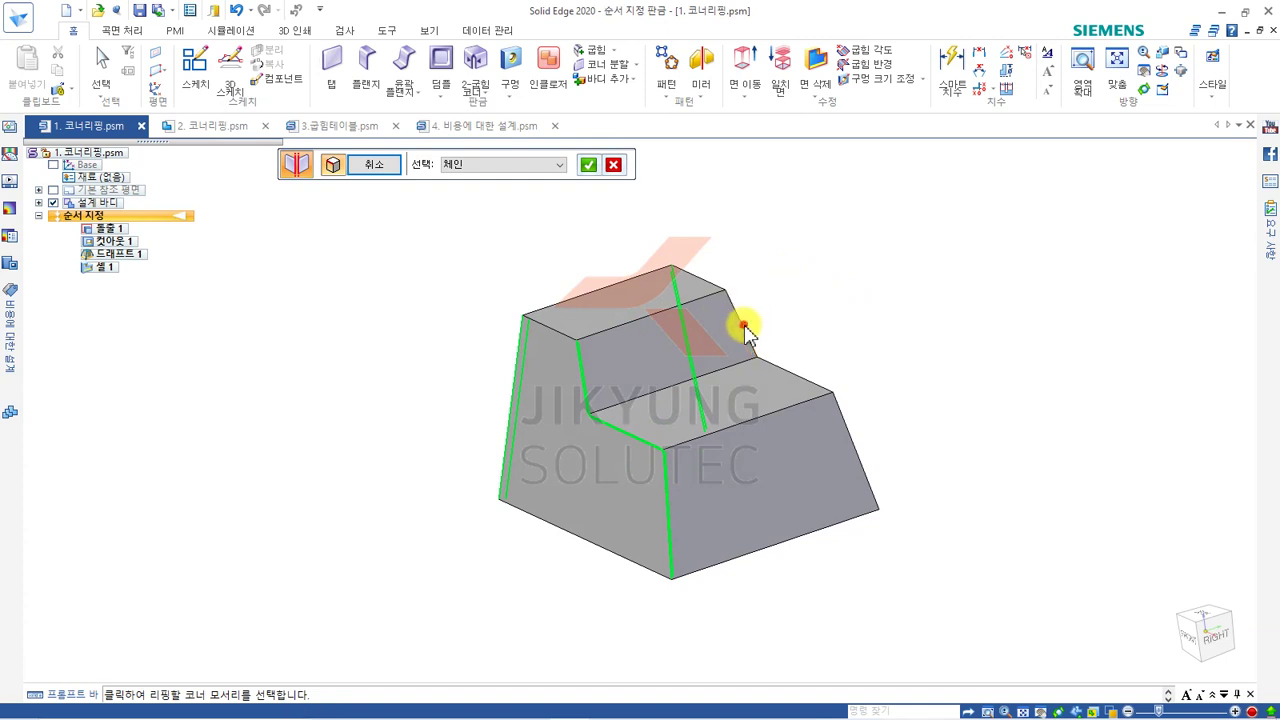
{"action": "left_click", "coordinate": [781, 374]}
{"action": "left_click", "coordinate": [845, 422]}
{"action": "middle_click_drag", "start_coordinate": [766, 329], "coordinate": [990, 336]}
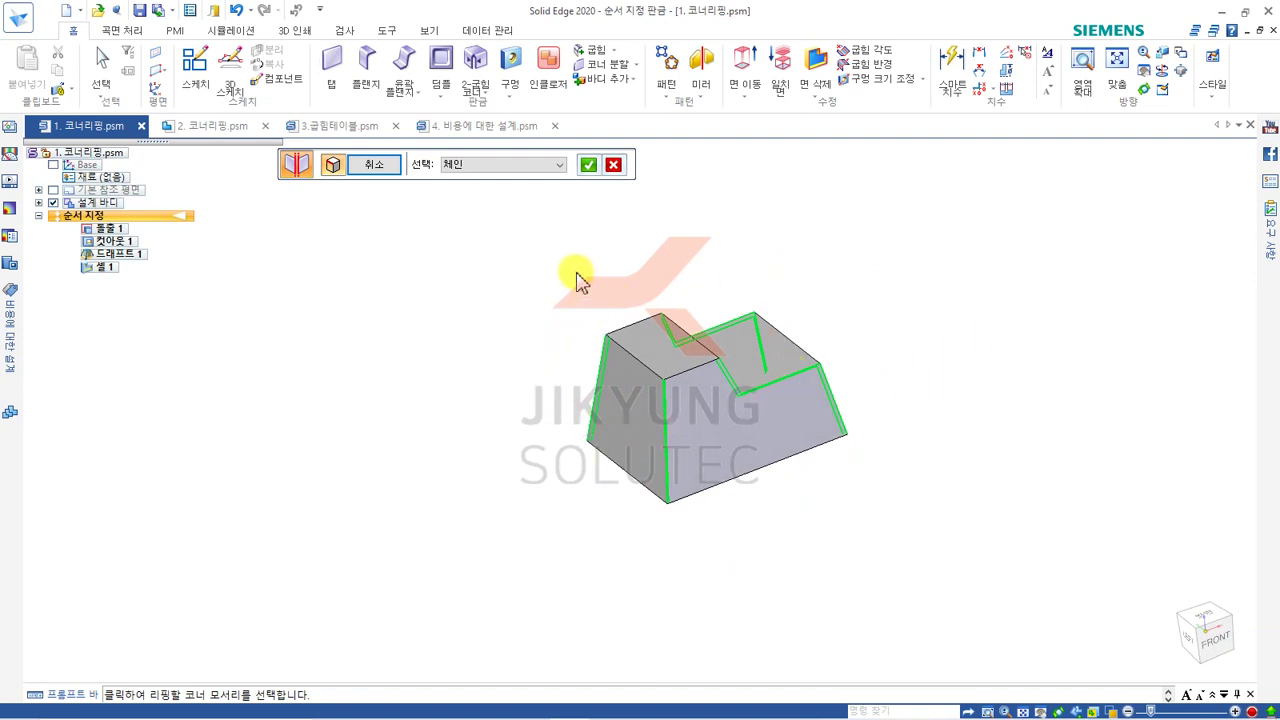
{"action": "left_click", "coordinate": [589, 168]}
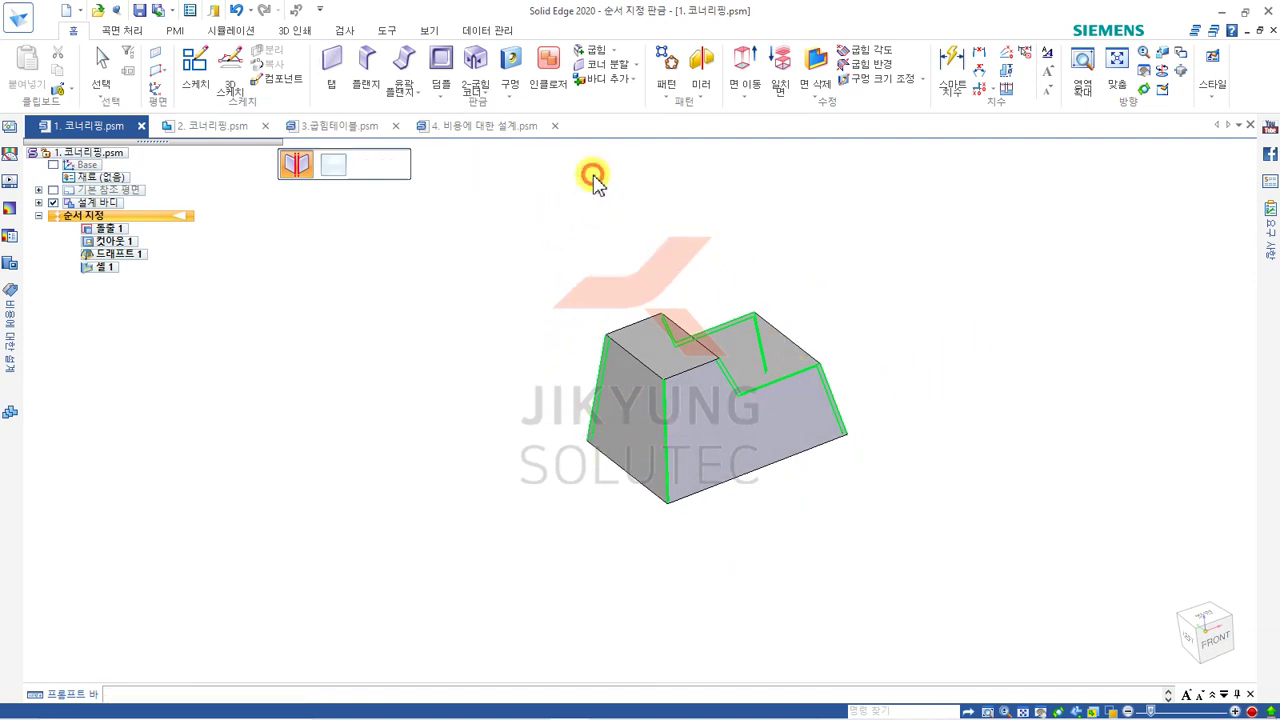
{"action": "left_click", "coordinate": [388, 171]}
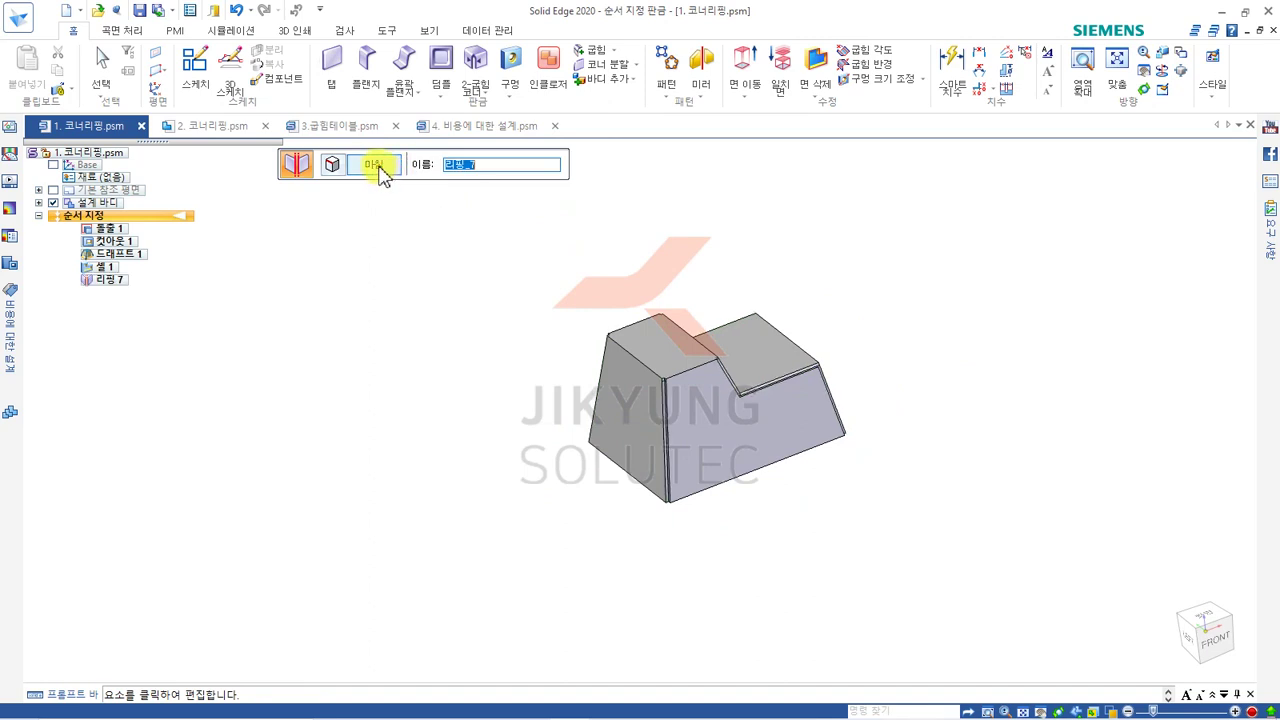
{"action": "key", "text": "Escape"}
- Convert the ripped thin part to sheet metal, using the upper step's top face as the base face
{"action": "middle_click_drag", "start_coordinate": [650, 215], "coordinate": [654, 352]}
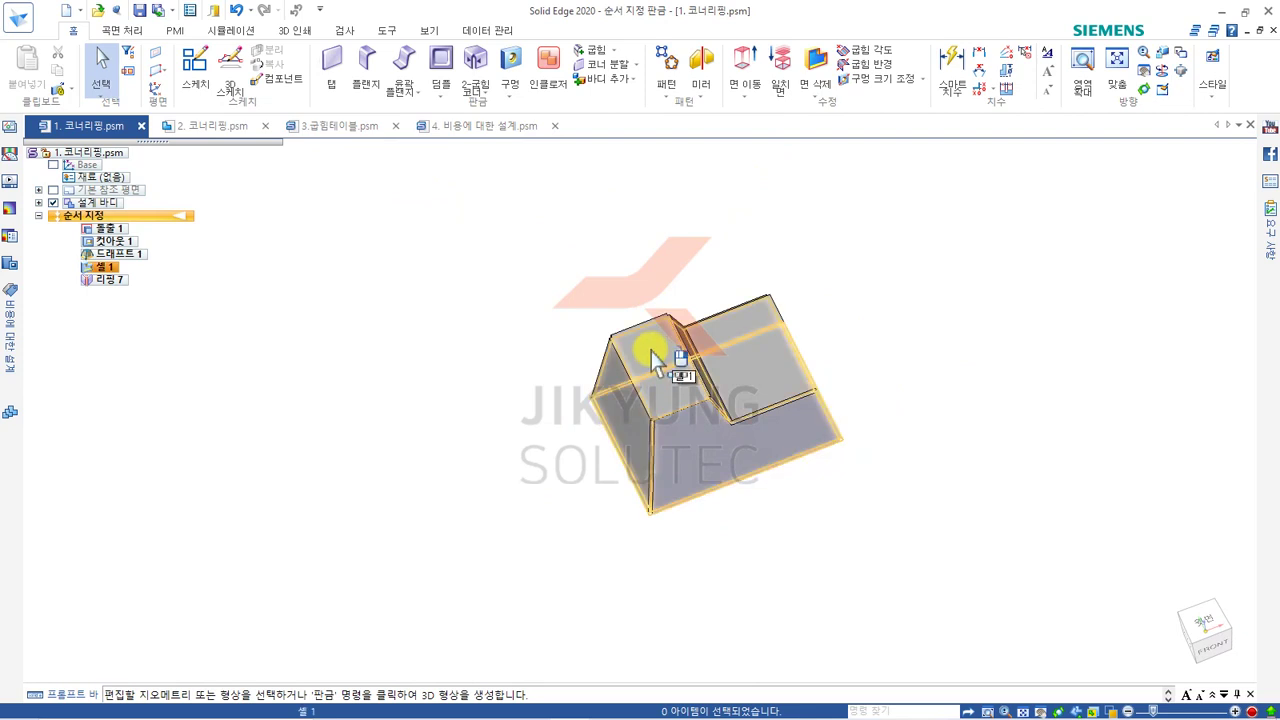
{"action": "left_click", "coordinate": [387, 31]}
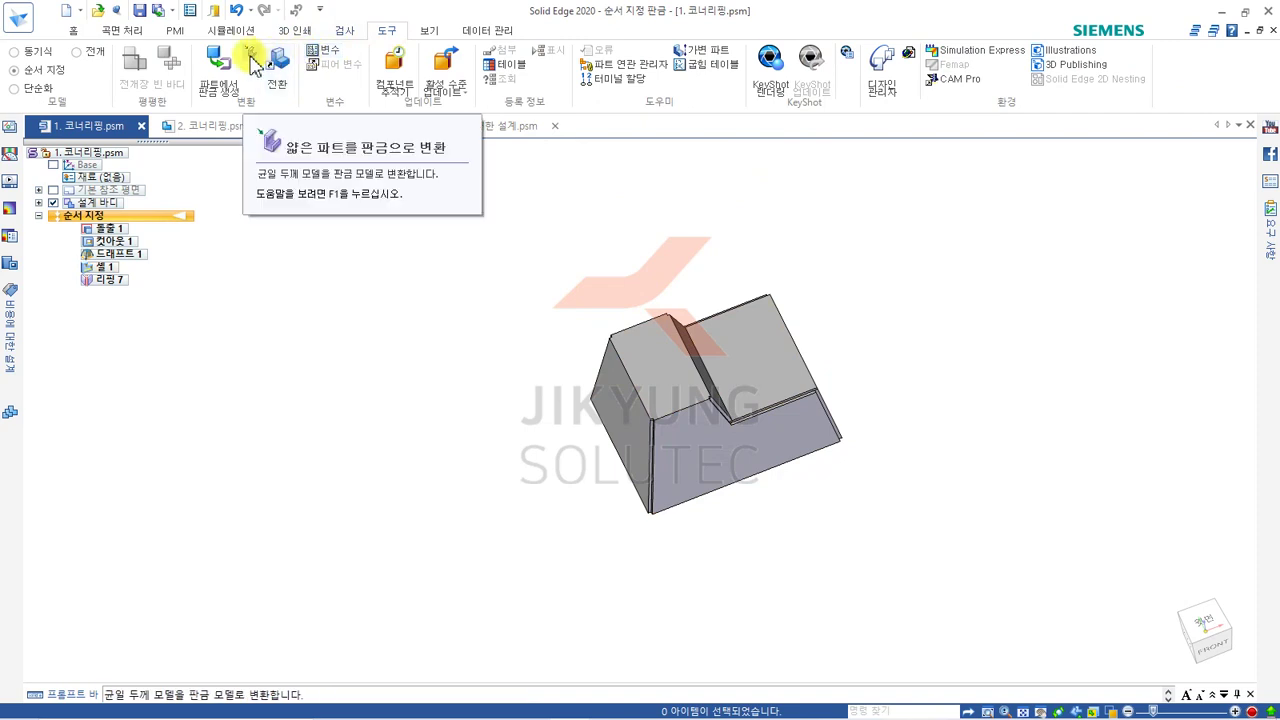
{"action": "left_click", "coordinate": [251, 60]}
{"action": "middle_click_drag", "start_coordinate": [589, 294], "coordinate": [638, 214]}
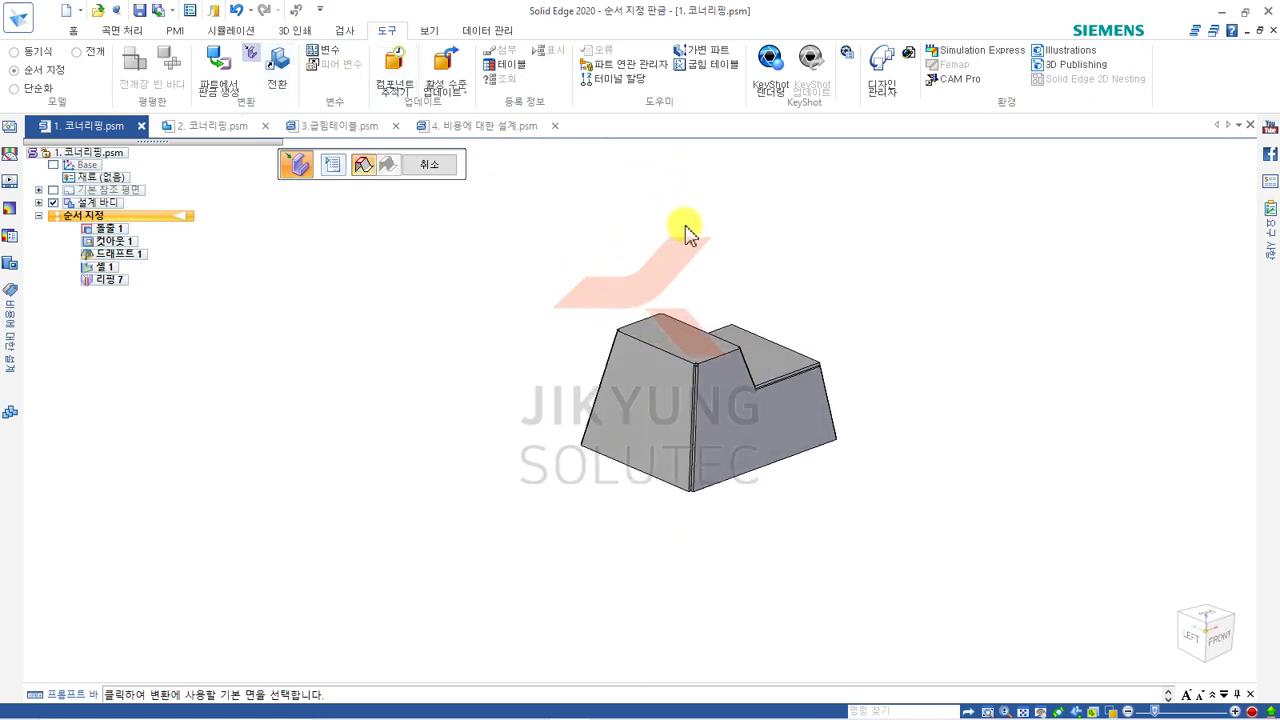
{"action": "left_click", "coordinate": [668, 331]}
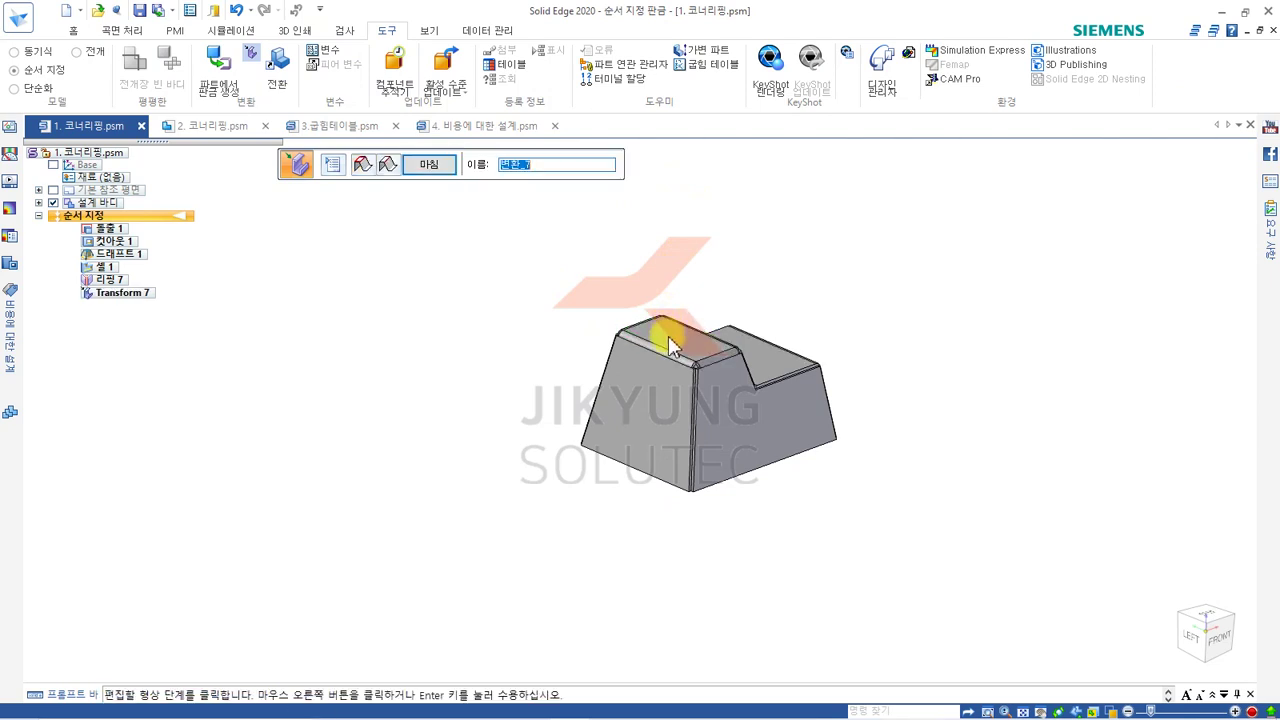
{"action": "middle_click_drag", "start_coordinate": [868, 320], "coordinate": [683, 308]}
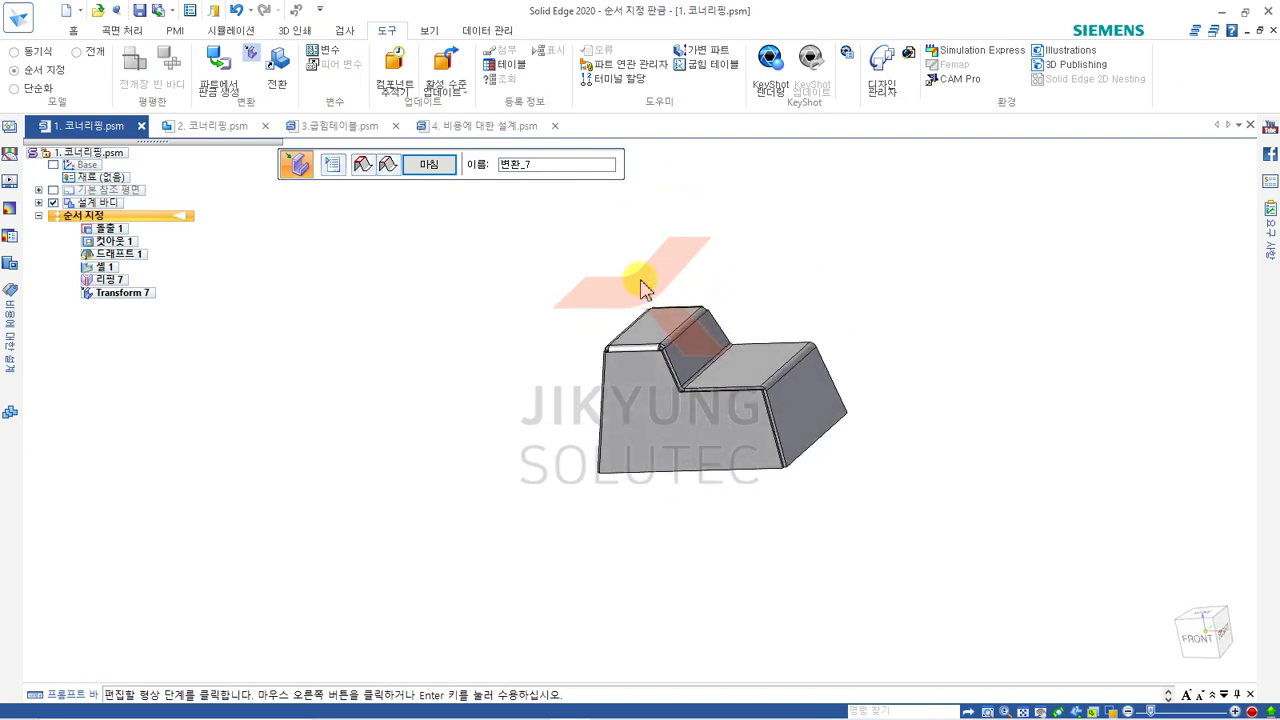
{"action": "left_click", "coordinate": [429, 164]}
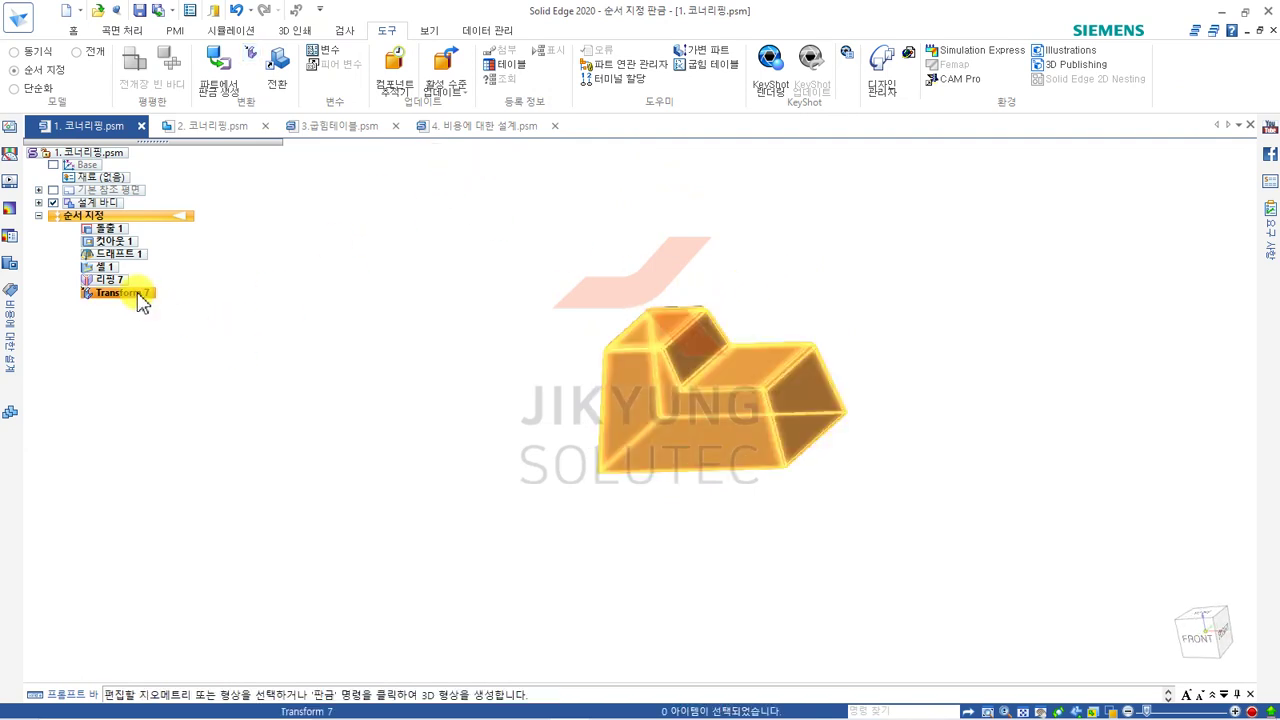
- Examine the converted sheet metal body's bends and ripped corners
{"action": "left_click", "coordinate": [145, 295]}
{"action": "left_click", "coordinate": [908, 292]}
{"action": "middle_click_drag", "start_coordinate": [643, 263], "coordinate": [757, 323]}
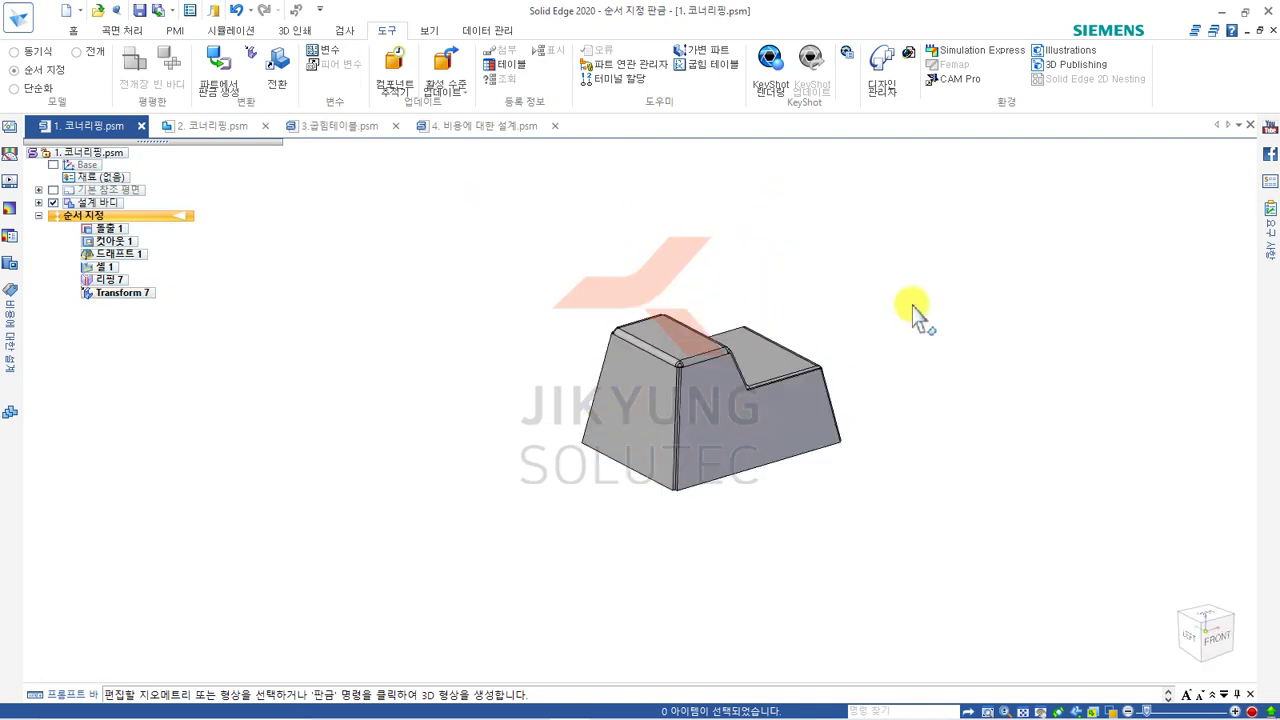
{"action": "scroll", "coordinate": [718, 332], "scroll_direction": "up", "scroll_amount": 4}
{"action": "scroll", "coordinate": [730, 312], "scroll_direction": "down", "scroll_amount": 2}
{"action": "middle_click_drag", "start_coordinate": [717, 309], "coordinate": [634, 371]}
{"action": "scroll", "coordinate": [697, 373], "scroll_direction": "up", "scroll_amount": 3}
{"action": "scroll", "coordinate": [643, 366], "scroll_direction": "down", "scroll_amount": 3}
{"action": "scroll", "coordinate": [663, 283], "scroll_direction": "up", "scroll_amount": 2}
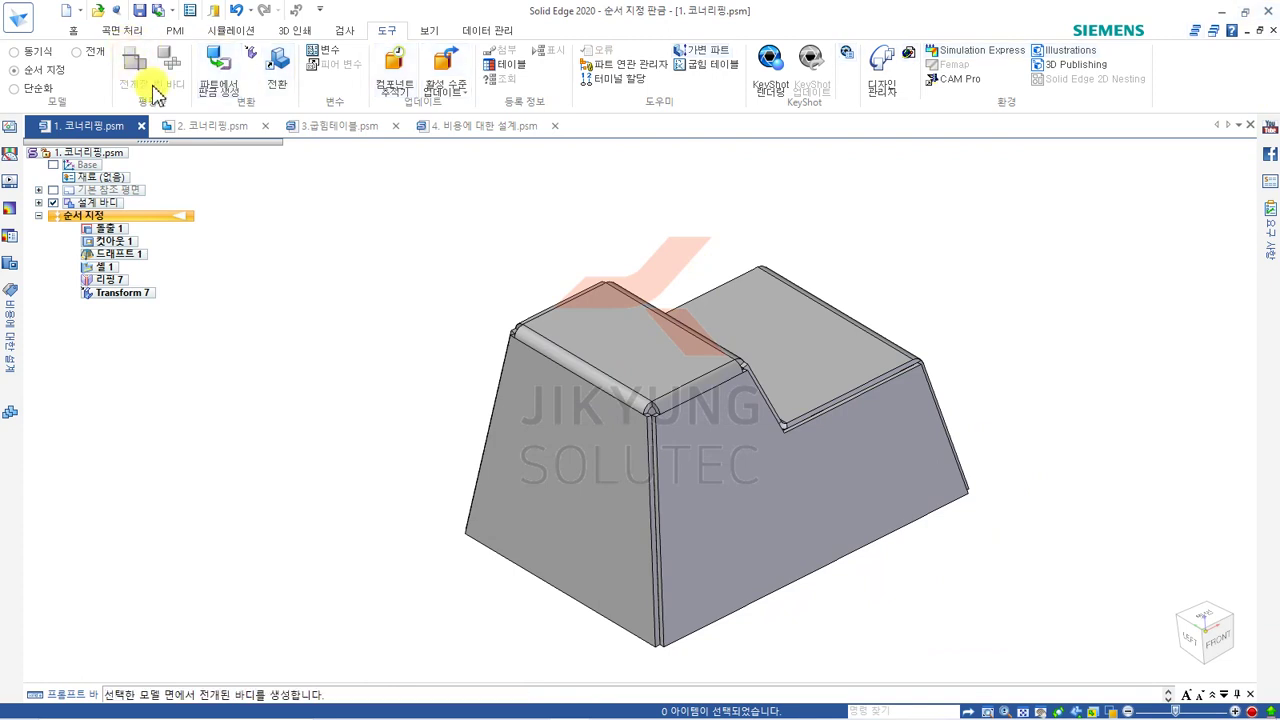
- Switch to the document 2. 코너리핑.psm and view its tapered block on the rectangular base
{"action": "left_click", "coordinate": [201, 130]}
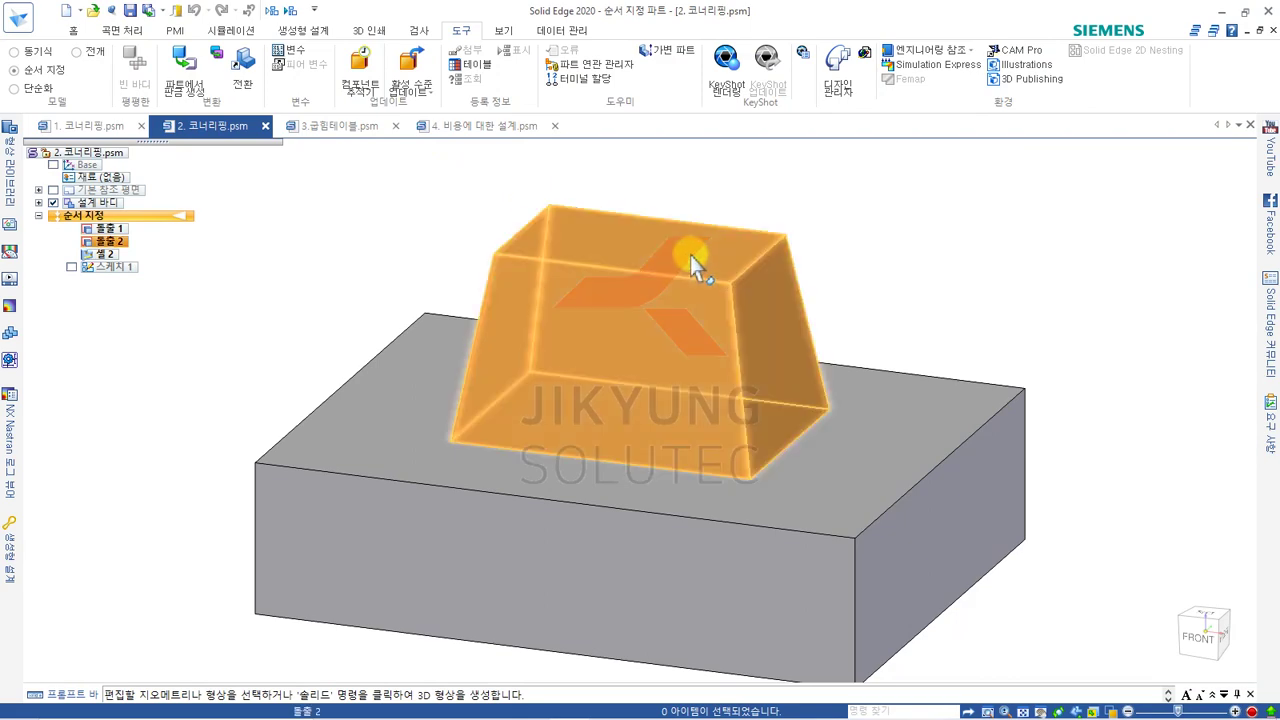
{"action": "mouse_move", "coordinate": [650, 265]}
{"action": "middle_mouse_down"}
{"action": "mouse_move", "coordinate": [672, 24]}
{"action": "mouse_move", "coordinate": [623, 266]}
{"action": "mouse_move", "coordinate": [529, 320]}
{"action": "mouse_move", "coordinate": [649, 89]}
{"action": "mouse_move", "coordinate": [651, 54]}
{"action": "mouse_move", "coordinate": [643, 180]}
{"action": "mouse_move", "coordinate": [623, 226]}
{"action": "mouse_move", "coordinate": [526, 251]}
{"action": "mouse_move", "coordinate": [579, 285]}
{"action": "mouse_move", "coordinate": [737, 251]}
{"action": "mouse_move", "coordinate": [680, 234]}
{"action": "mouse_move", "coordinate": [632, 267]}
{"action": "middle_mouse_up"}
{"action": "middle_click_drag", "start_coordinate": [720, 251], "coordinate": [724, 292]}
{"action": "left_click", "coordinate": [75, 31]}
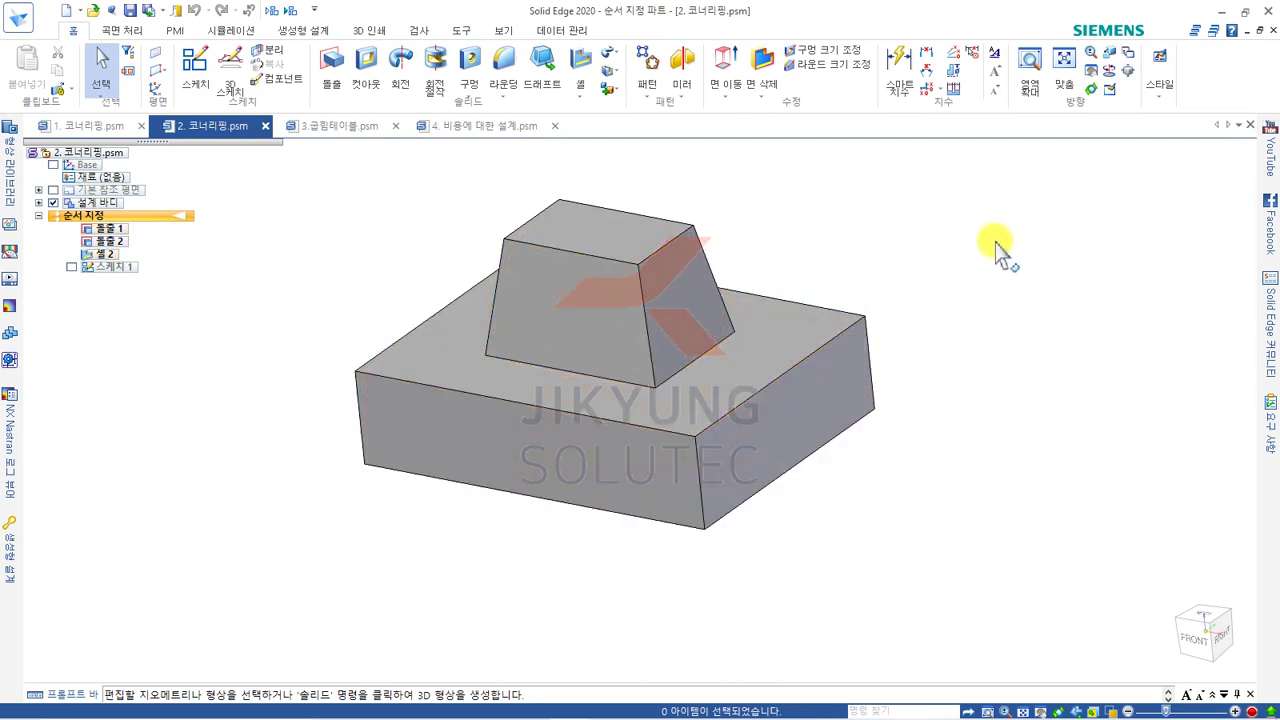
- Display 스케치 1 and switch this part to the sheet metal environment
{"action": "left_click", "coordinate": [71, 267]}
{"action": "mouse_move", "coordinate": [709, 229]}
{"action": "middle_mouse_down"}
{"action": "mouse_move", "coordinate": [943, 223]}
{"action": "mouse_move", "coordinate": [929, 309]}
{"action": "mouse_move", "coordinate": [929, 200]}
{"action": "mouse_move", "coordinate": [843, 209]}
{"action": "middle_mouse_up"}
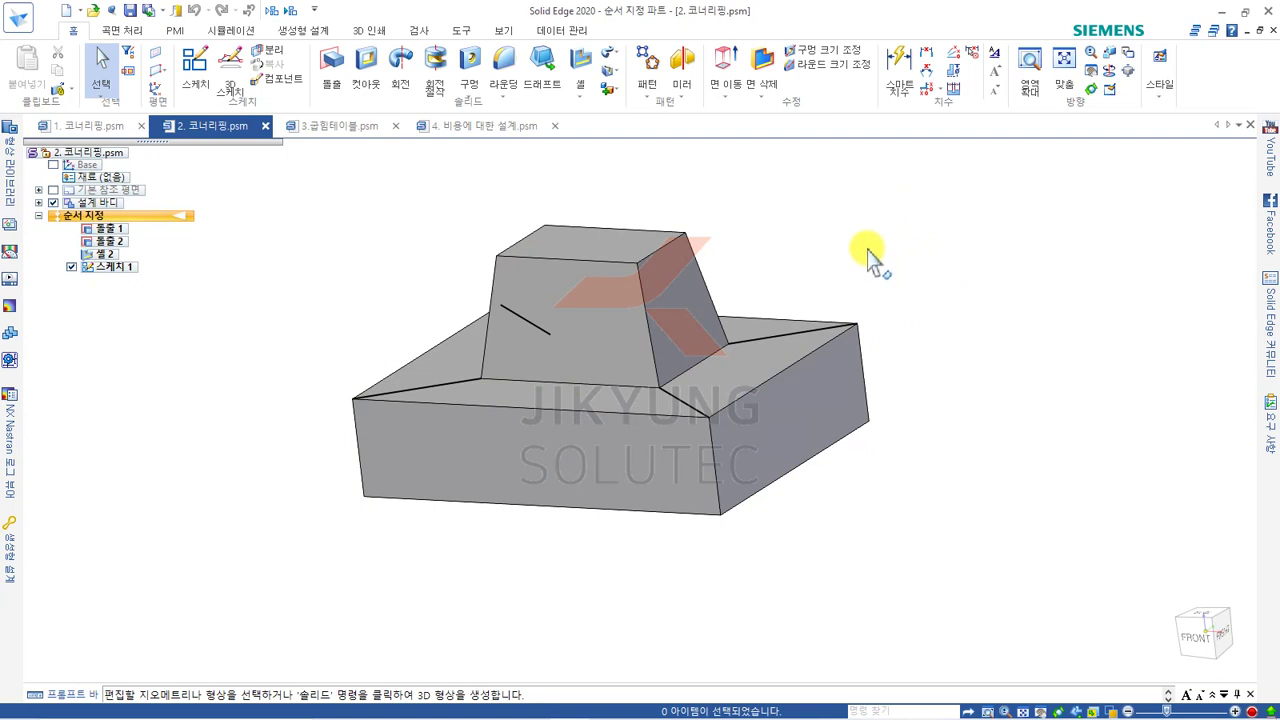
{"action": "left_click", "coordinate": [462, 29]}
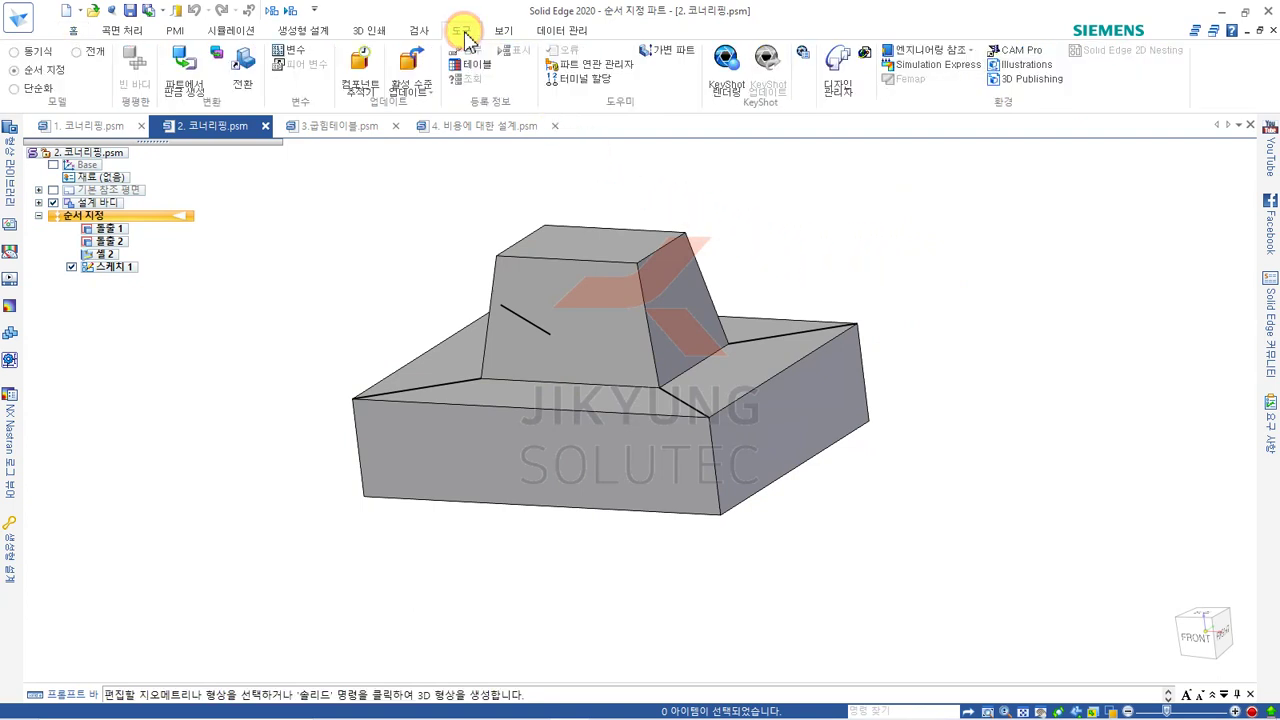
{"action": "left_click", "coordinate": [240, 78]}
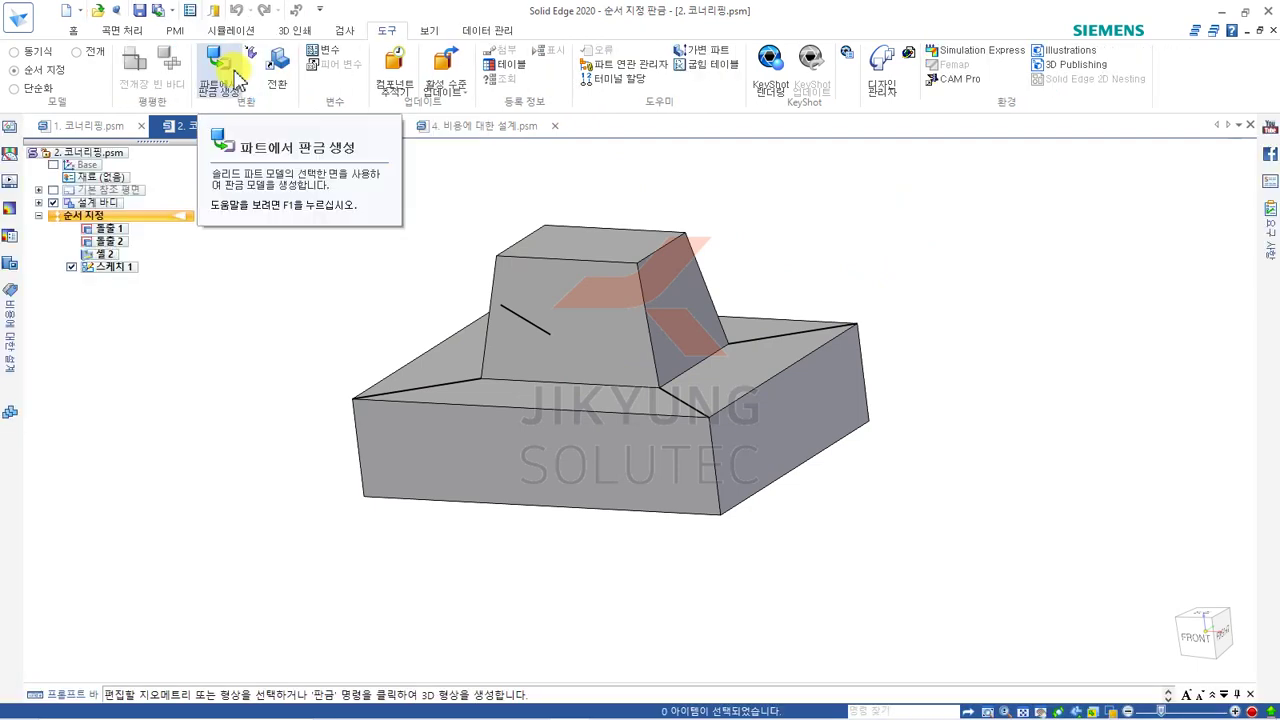
- Start a Rip Corner and select the tapered block's edge, the diagonal sketch line and the base's vertical edge at both front corners
{"action": "left_click", "coordinate": [73, 30]}
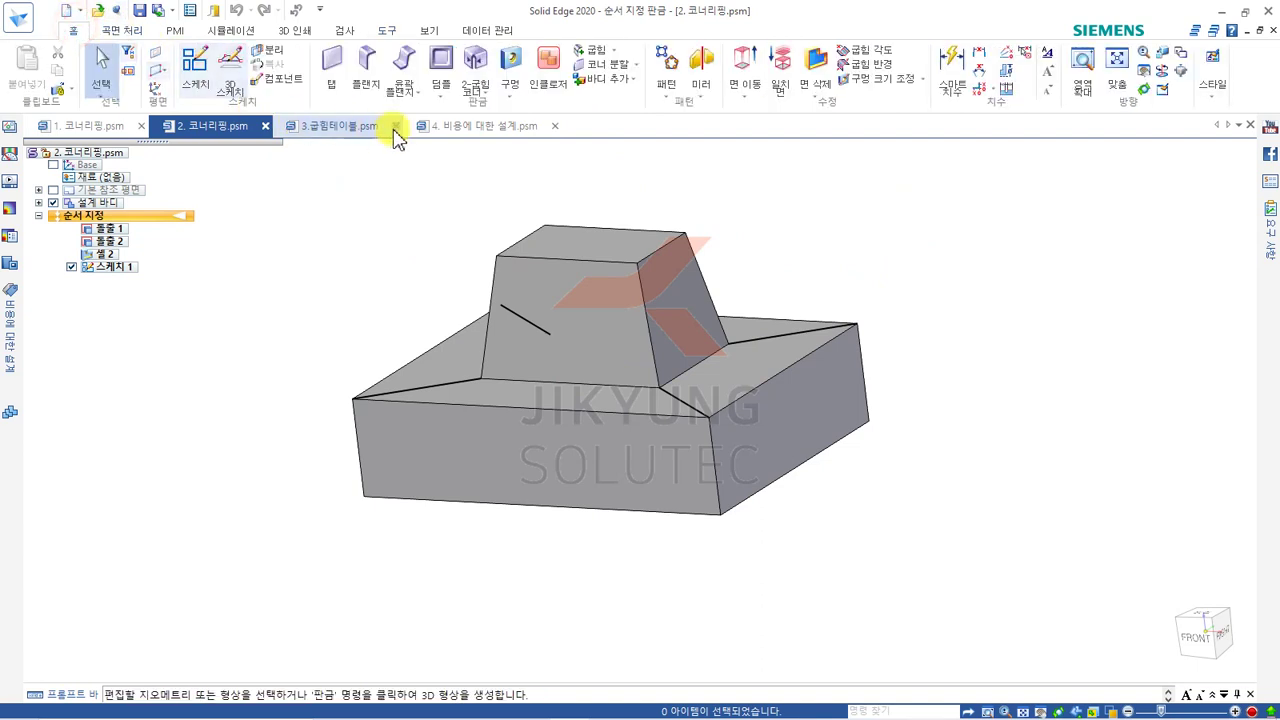
{"action": "left_click", "coordinate": [474, 90]}
{"action": "left_click", "coordinate": [505, 147]}
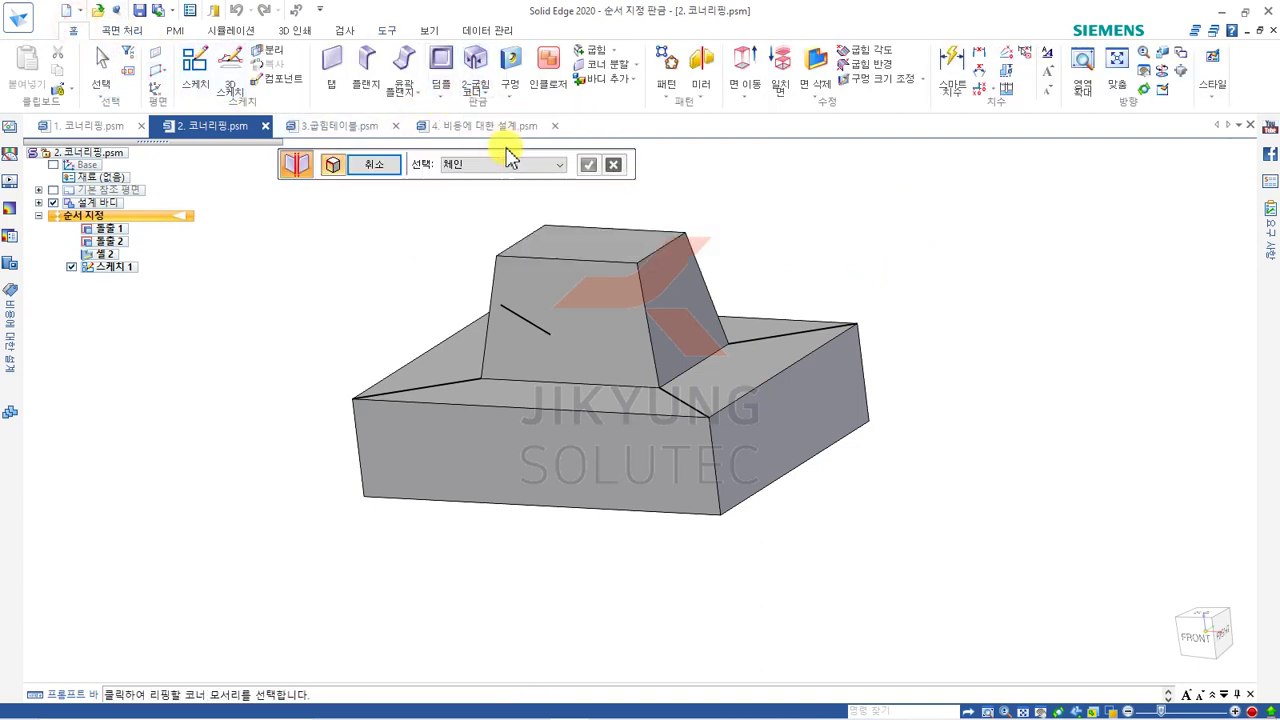
{"action": "left_click", "coordinate": [492, 292]}
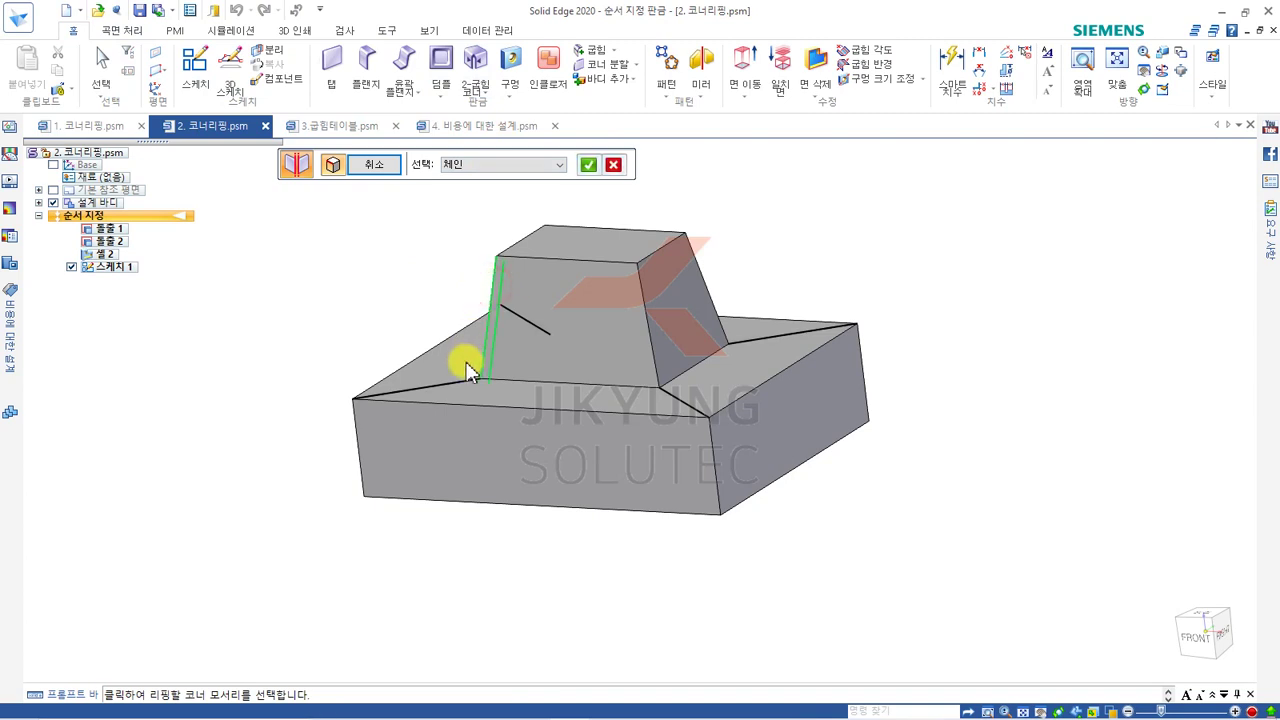
{"action": "left_click", "coordinate": [441, 384]}
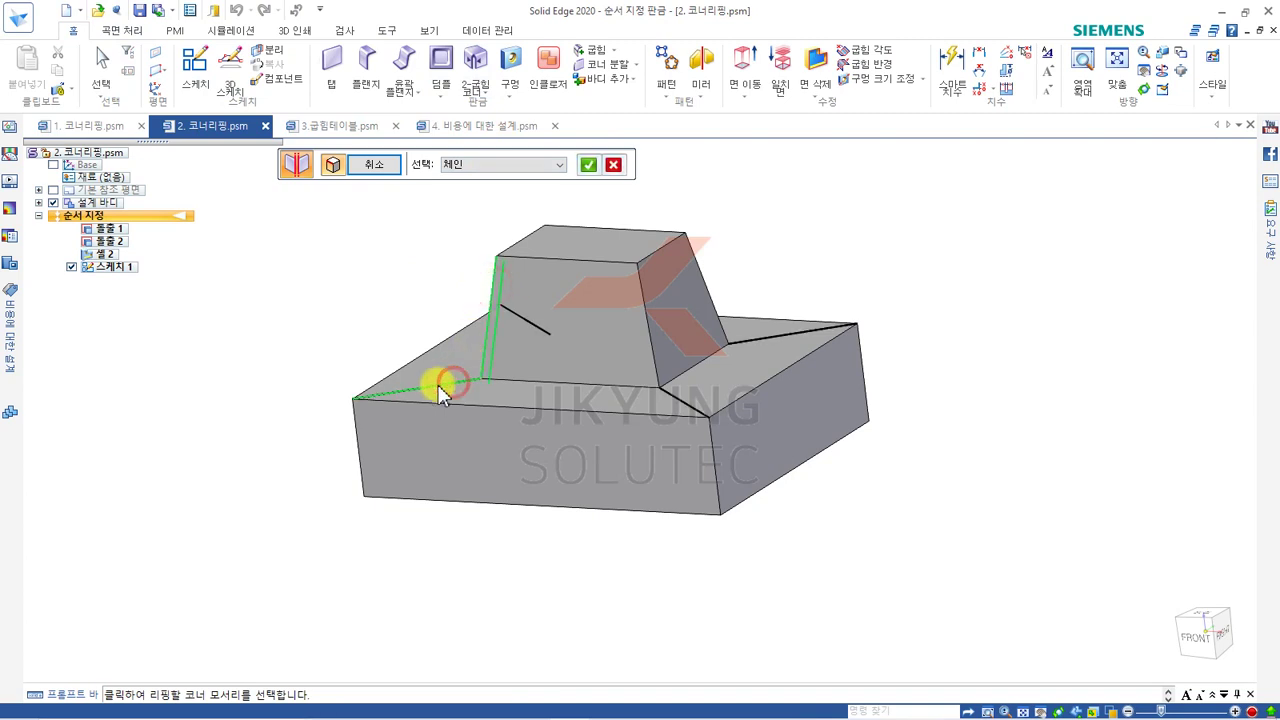
{"action": "left_click", "coordinate": [357, 424]}
{"action": "left_click", "coordinate": [651, 345]}
{"action": "left_click", "coordinate": [680, 400]}
{"action": "left_click", "coordinate": [709, 428]}
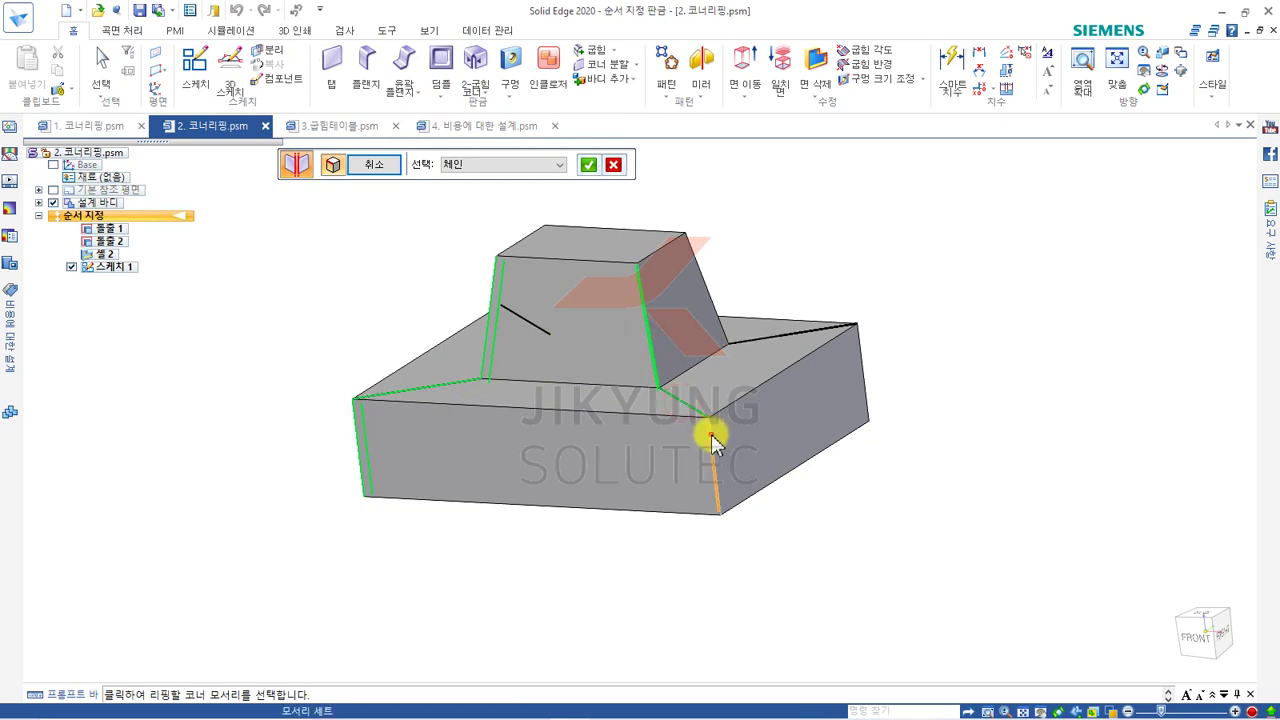
- Add the tapered block's edge, the diagonal sketch line and the base's vertical edge at both rear corners to the rip selection
{"action": "left_click", "coordinate": [719, 326]}
{"action": "left_click", "coordinate": [761, 340]}
{"action": "left_click", "coordinate": [861, 353]}
{"action": "scroll", "coordinate": [708, 298], "scroll_direction": "down", "scroll_amount": 3}
{"action": "middle_click_drag", "start_coordinate": [720, 300], "coordinate": [808, 294]}
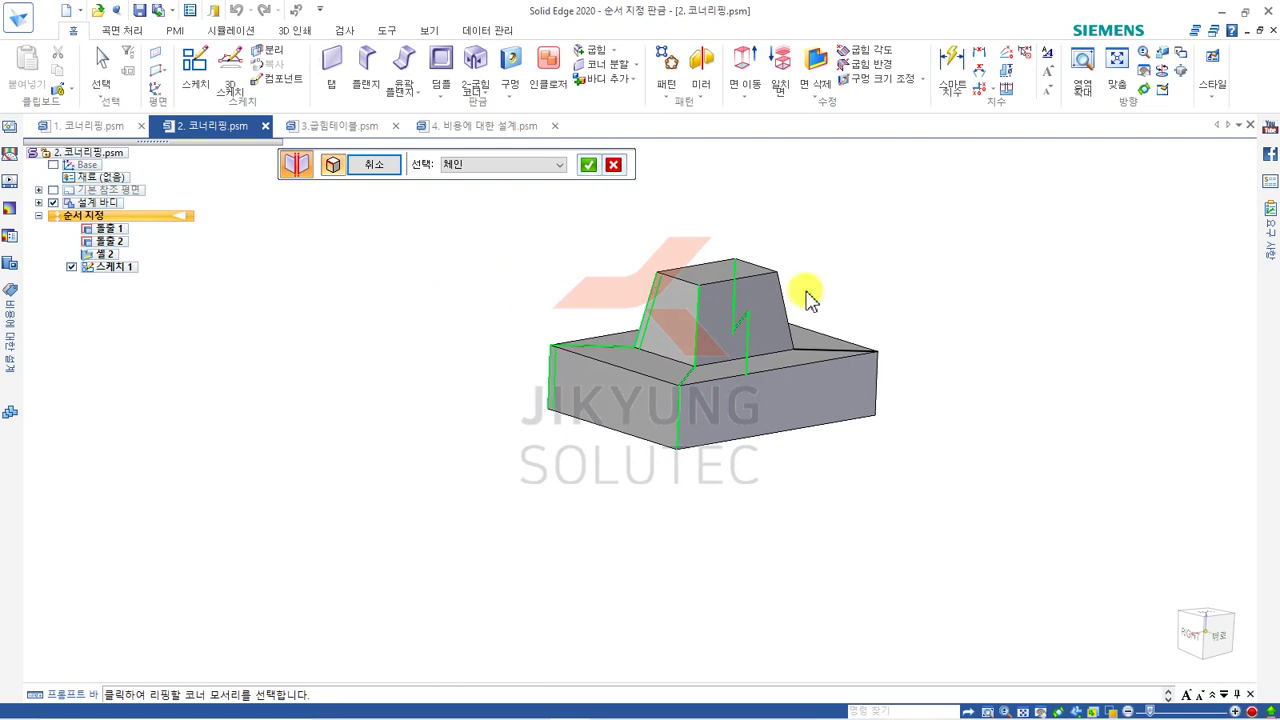
{"action": "left_click", "coordinate": [787, 315]}
{"action": "left_click", "coordinate": [815, 350]}
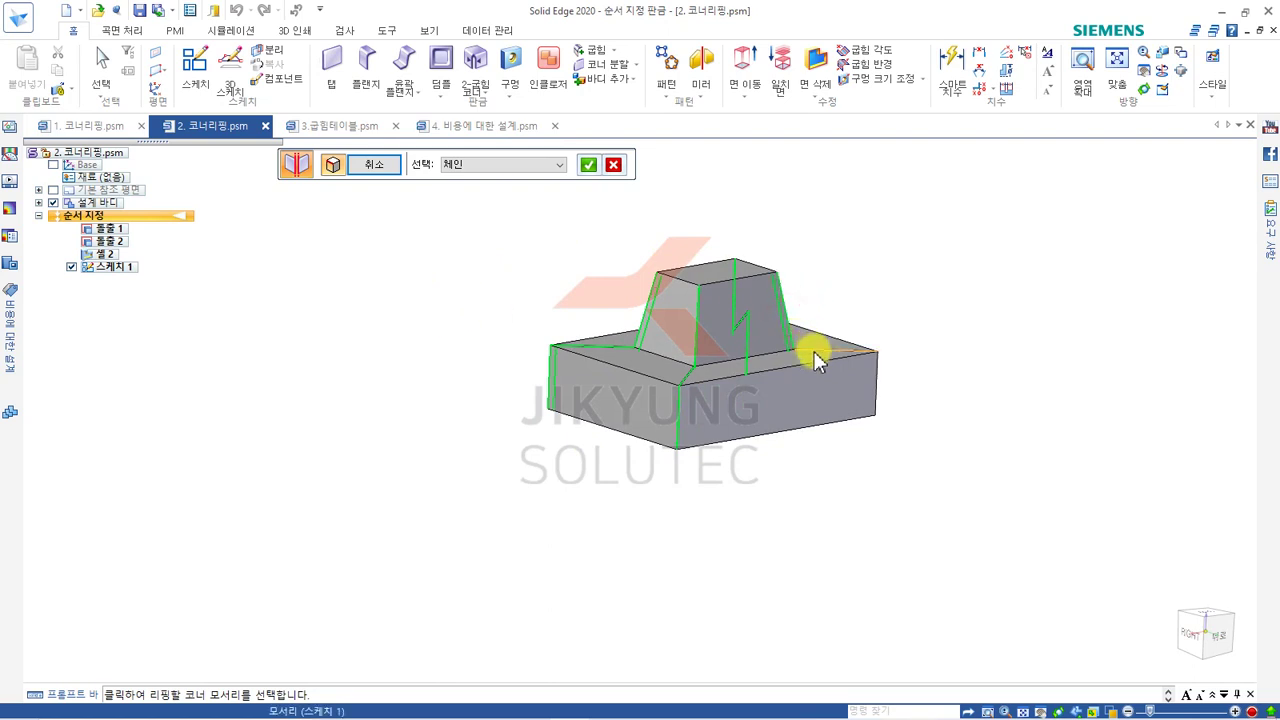
{"action": "left_click", "coordinate": [876, 383]}
- Accept and finish the corner rip along the selected edges and sketch lines, and hide 스케치 1
{"action": "middle_click_drag", "start_coordinate": [658, 308], "coordinate": [940, 323]}
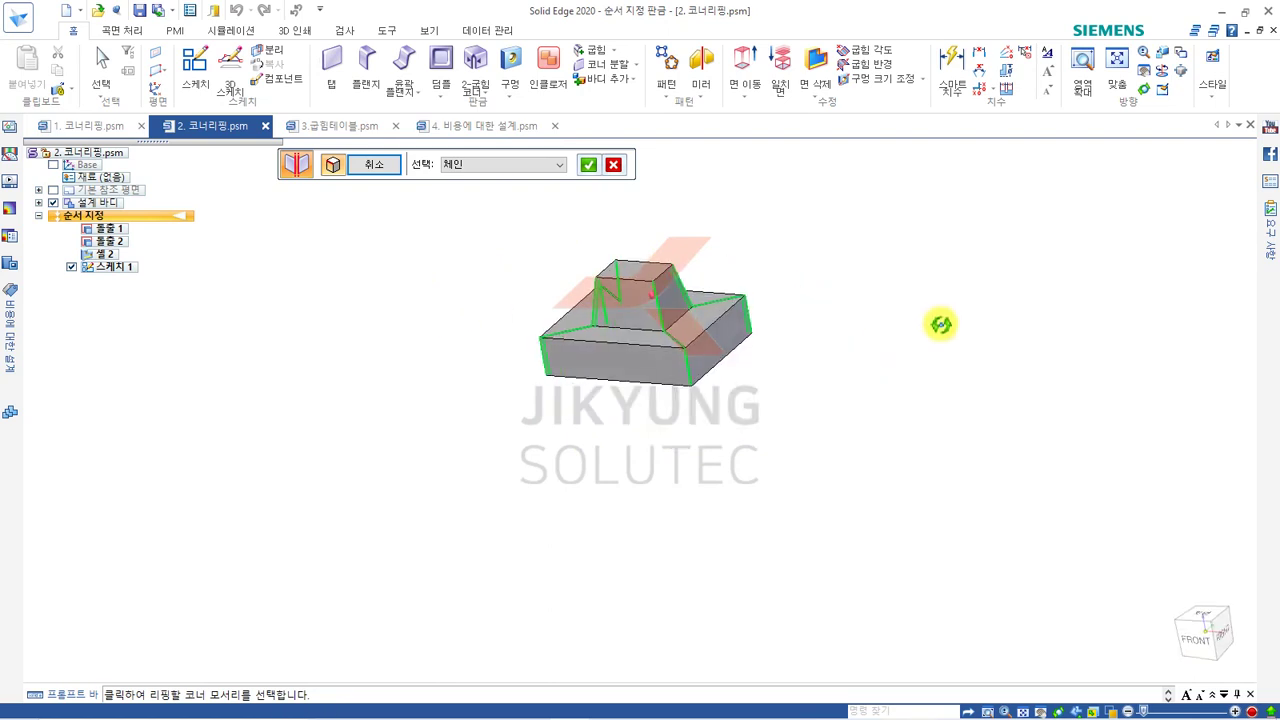
{"action": "left_click", "coordinate": [588, 166]}
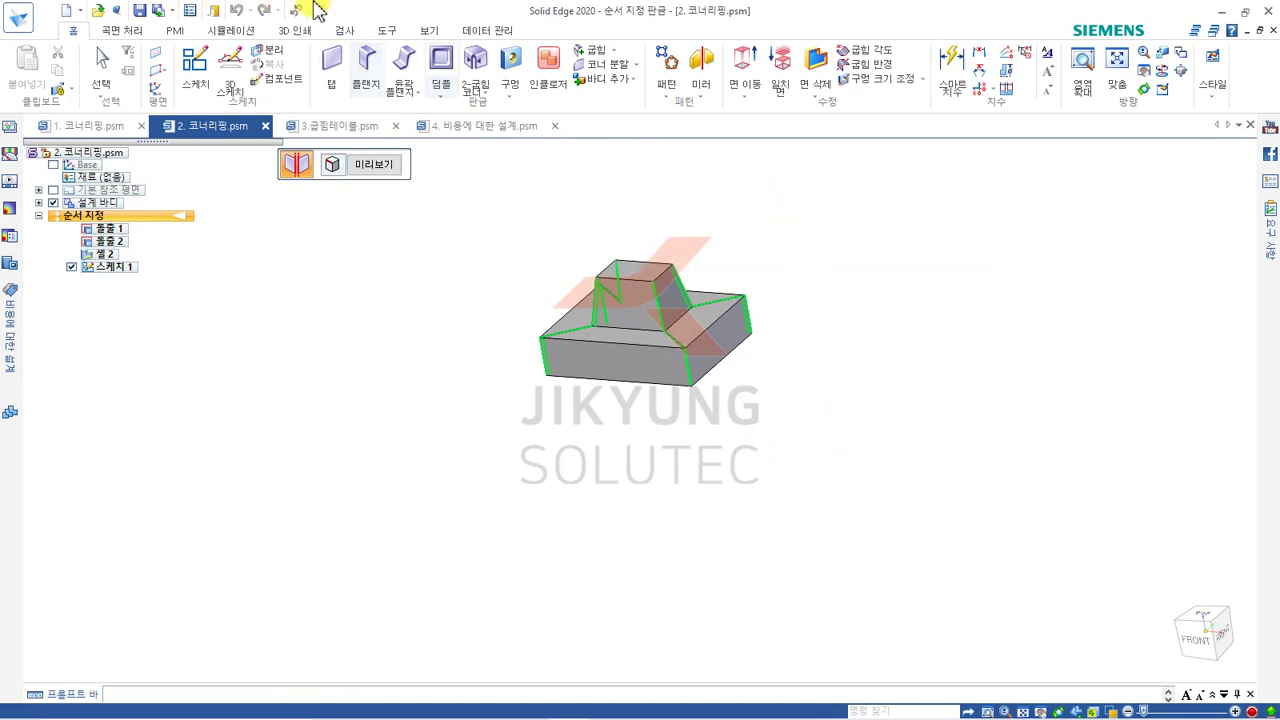
{"action": "left_click", "coordinate": [367, 163]}
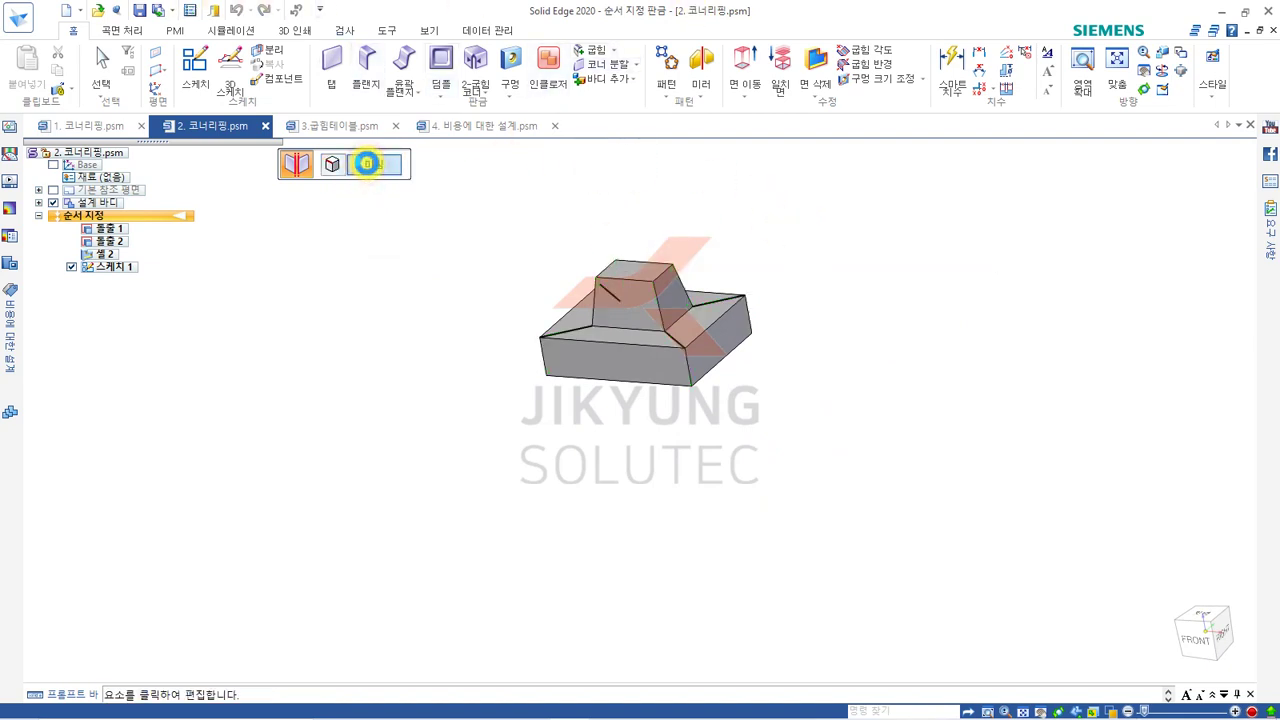
{"action": "left_click", "coordinate": [367, 163]}
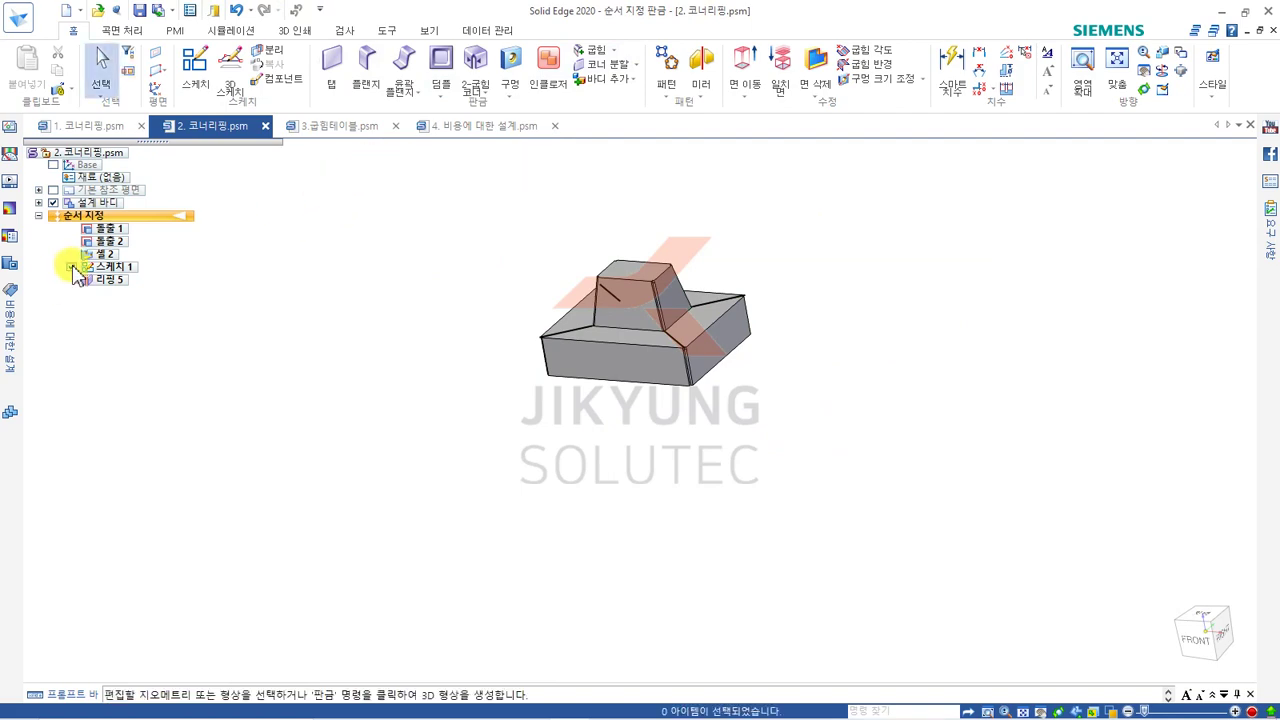
{"action": "scroll", "coordinate": [523, 266], "scroll_direction": "up", "scroll_amount": 5}
{"action": "mouse_move", "coordinate": [644, 380]}
{"action": "middle_mouse_down"}
{"action": "mouse_move", "coordinate": [634, 334]}
{"action": "mouse_move", "coordinate": [626, 437]}
{"action": "mouse_move", "coordinate": [650, 526]}
{"action": "mouse_move", "coordinate": [563, 517]}
{"action": "mouse_move", "coordinate": [646, 423]}
{"action": "mouse_move", "coordinate": [651, 397]}
{"action": "middle_mouse_up"}
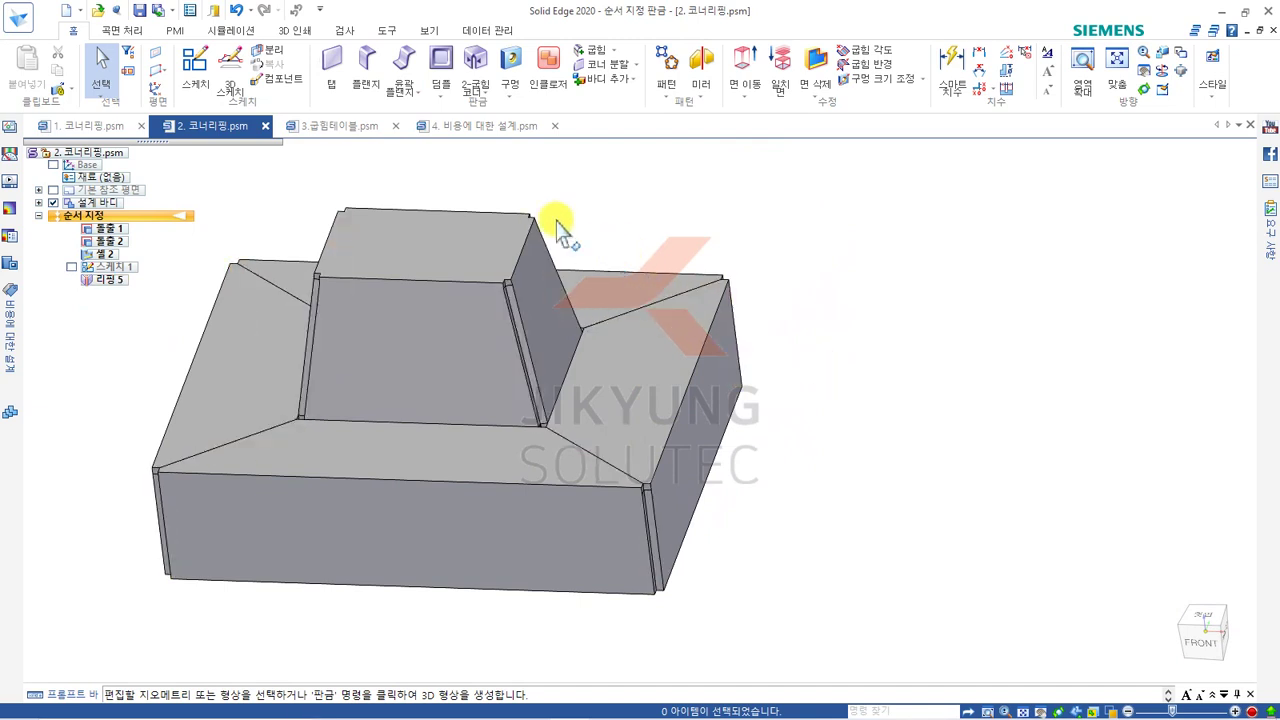
- Convert the ripped thin part to sheet metal using the tapered block's top face as the base face
{"action": "left_click", "coordinate": [386, 30]}
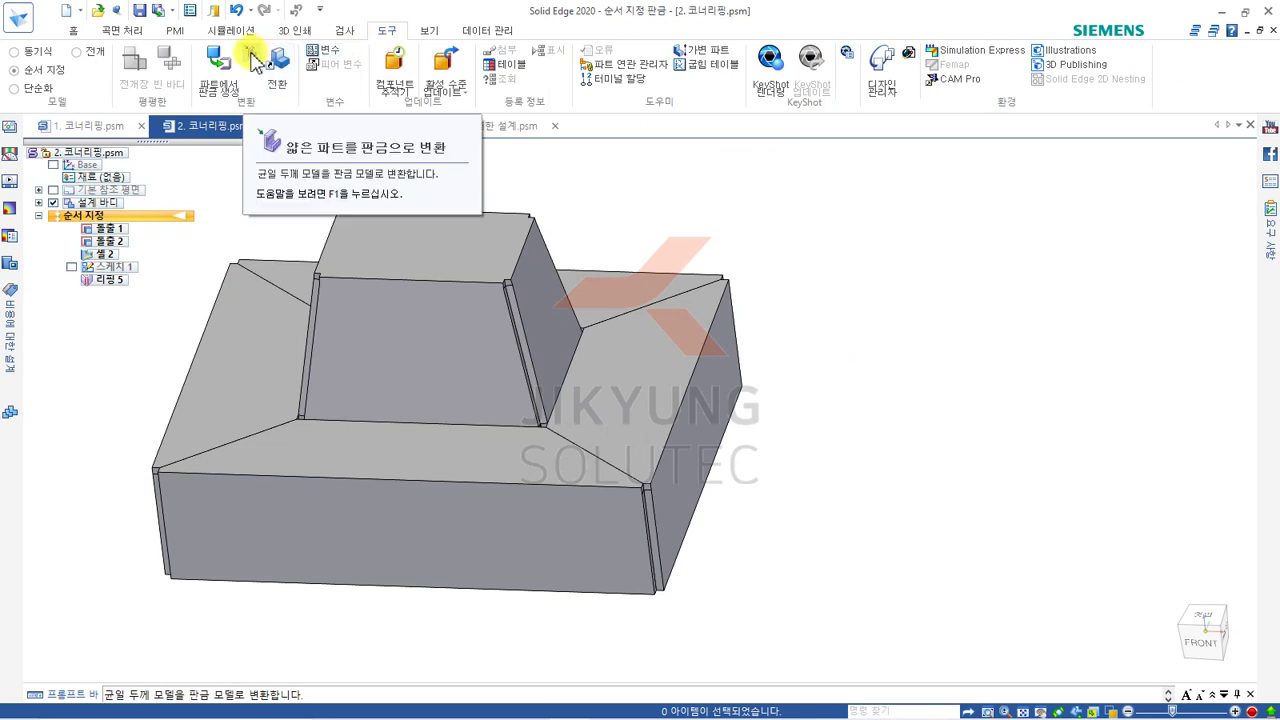
{"action": "left_click", "coordinate": [250, 52]}
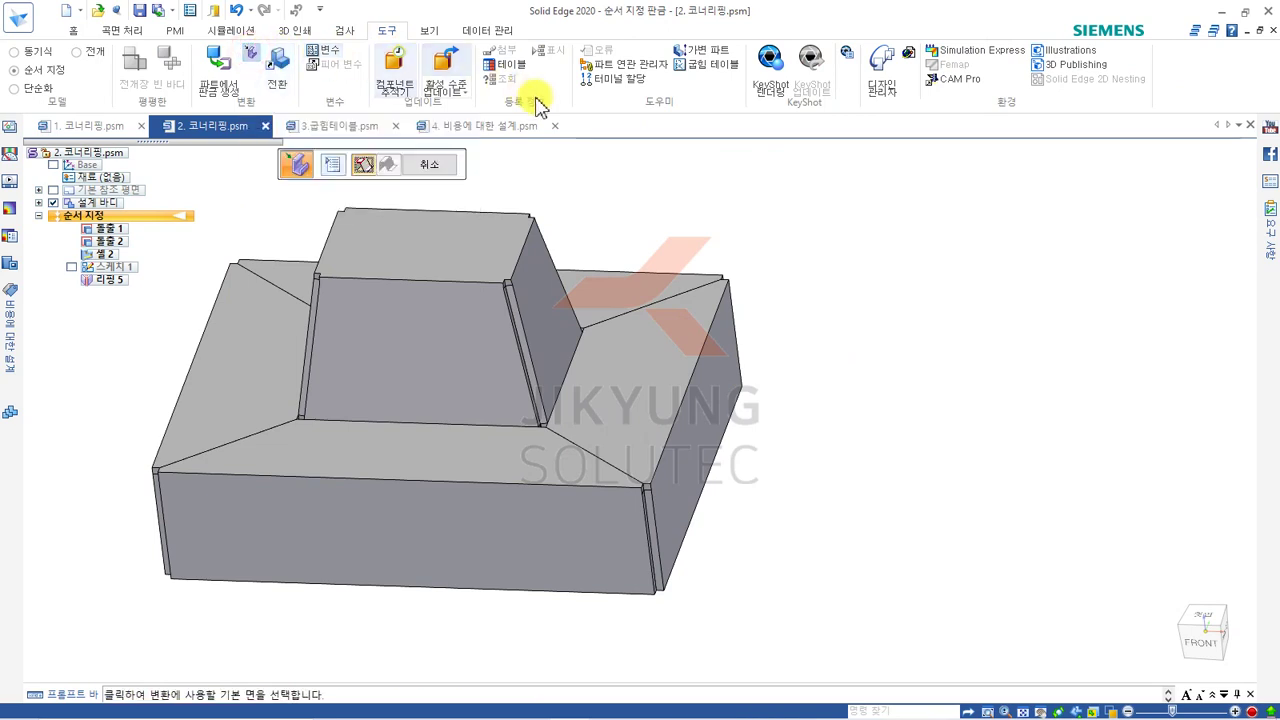
{"action": "left_click", "coordinate": [441, 234]}
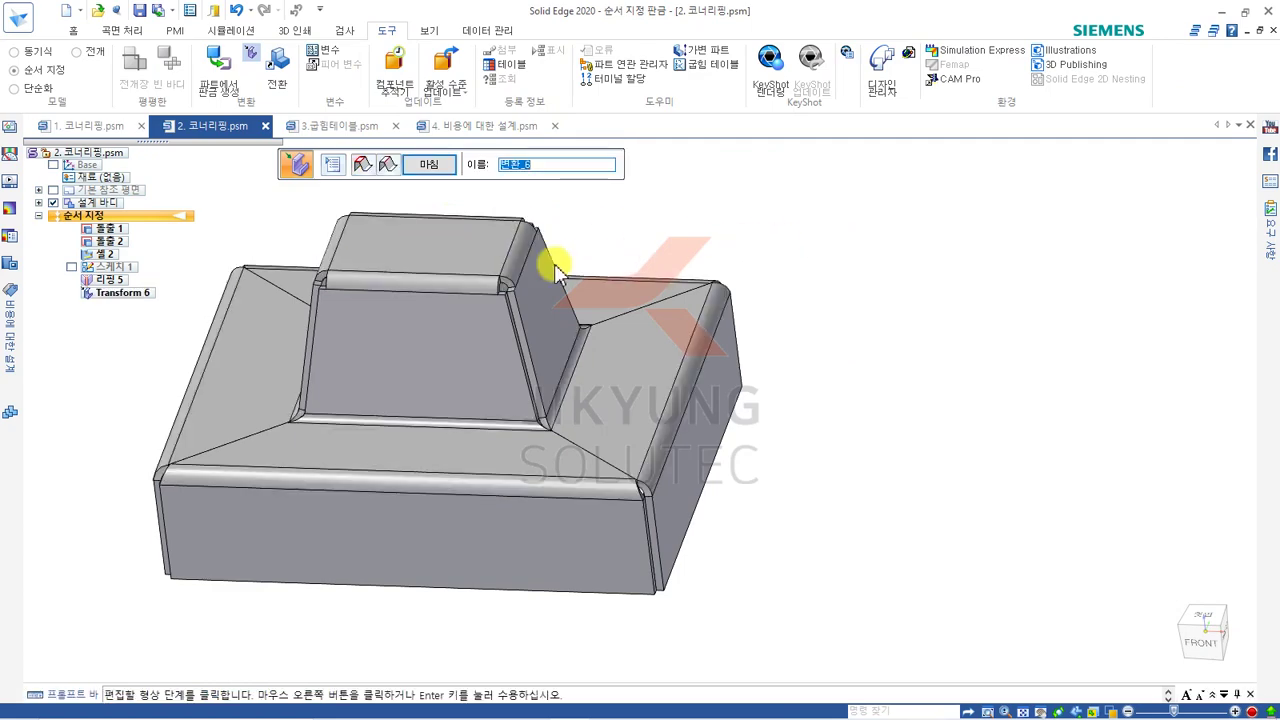
{"action": "middle_click_drag", "start_coordinate": [694, 343], "coordinate": [706, 381]}
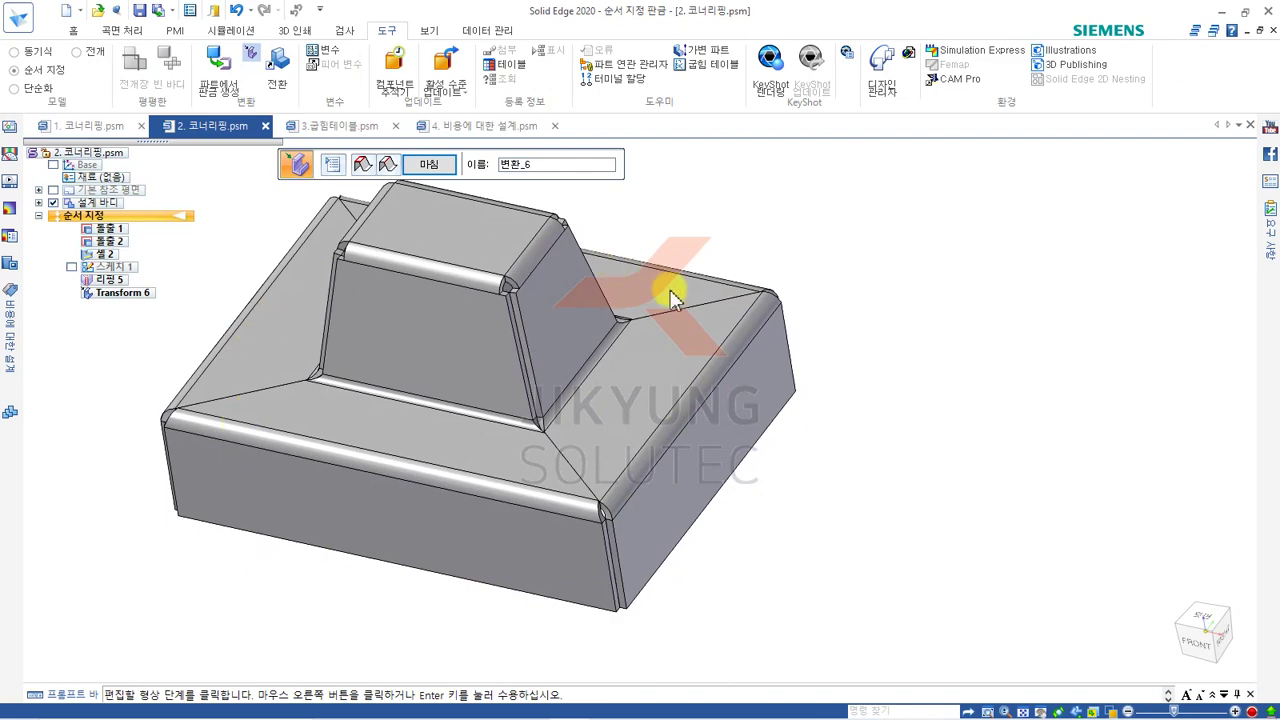
{"action": "left_click", "coordinate": [429, 164]}
{"action": "left_click", "coordinate": [429, 164]}
{"action": "middle_click_drag", "start_coordinate": [429, 163], "coordinate": [500, 297]}
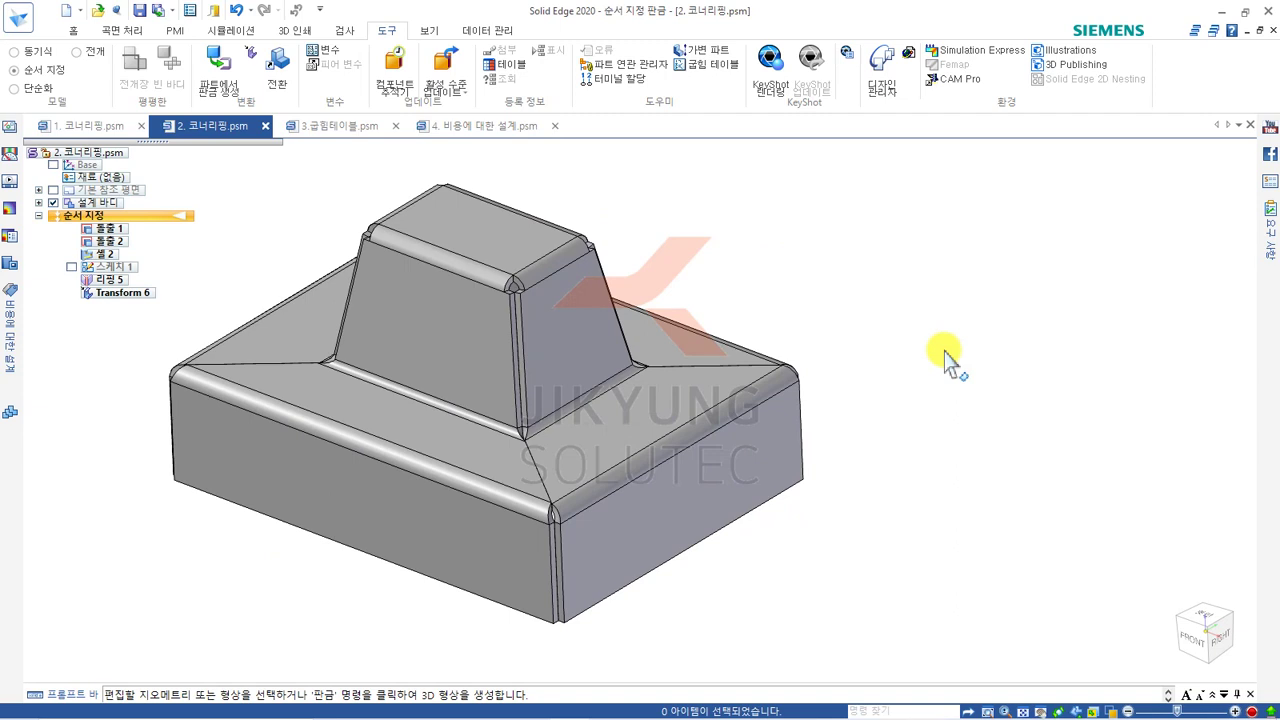
- Create a flat pattern with the tapered block's top face oriented upward and its front edge defining the X axis and origin
{"action": "left_click", "coordinate": [93, 56]}
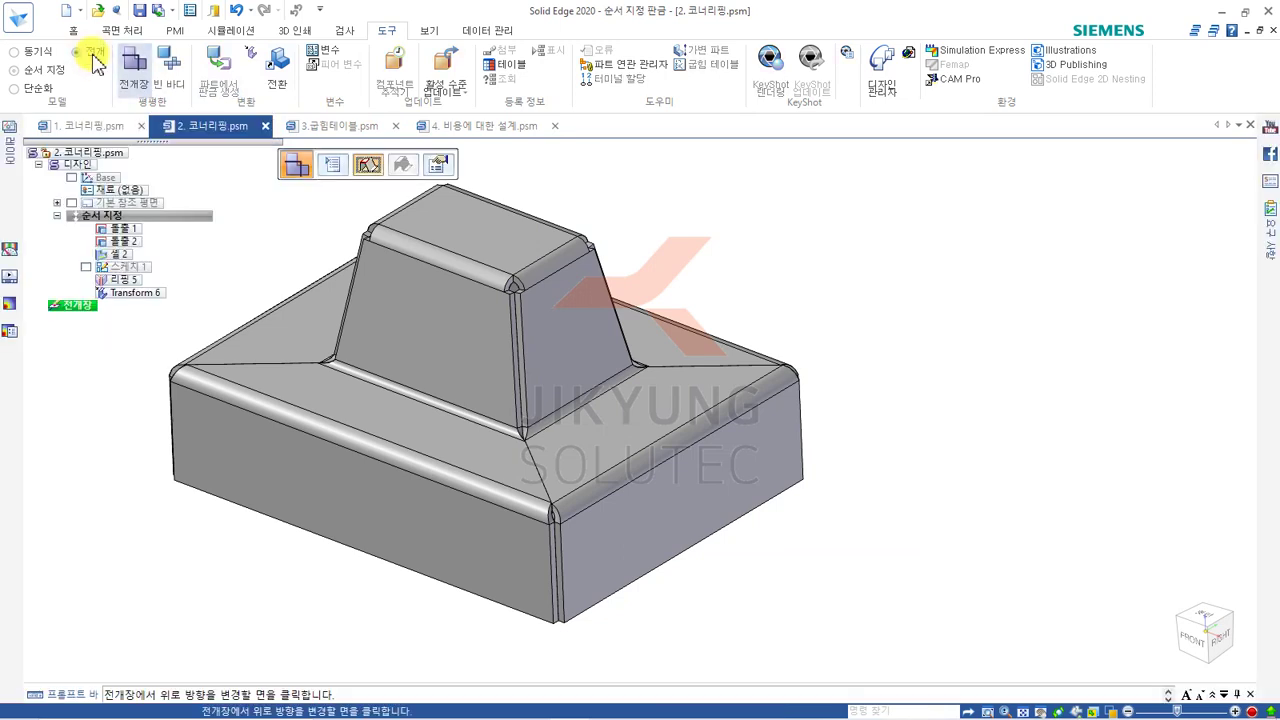
{"action": "middle_click_drag", "start_coordinate": [650, 383], "coordinate": [734, 391]}
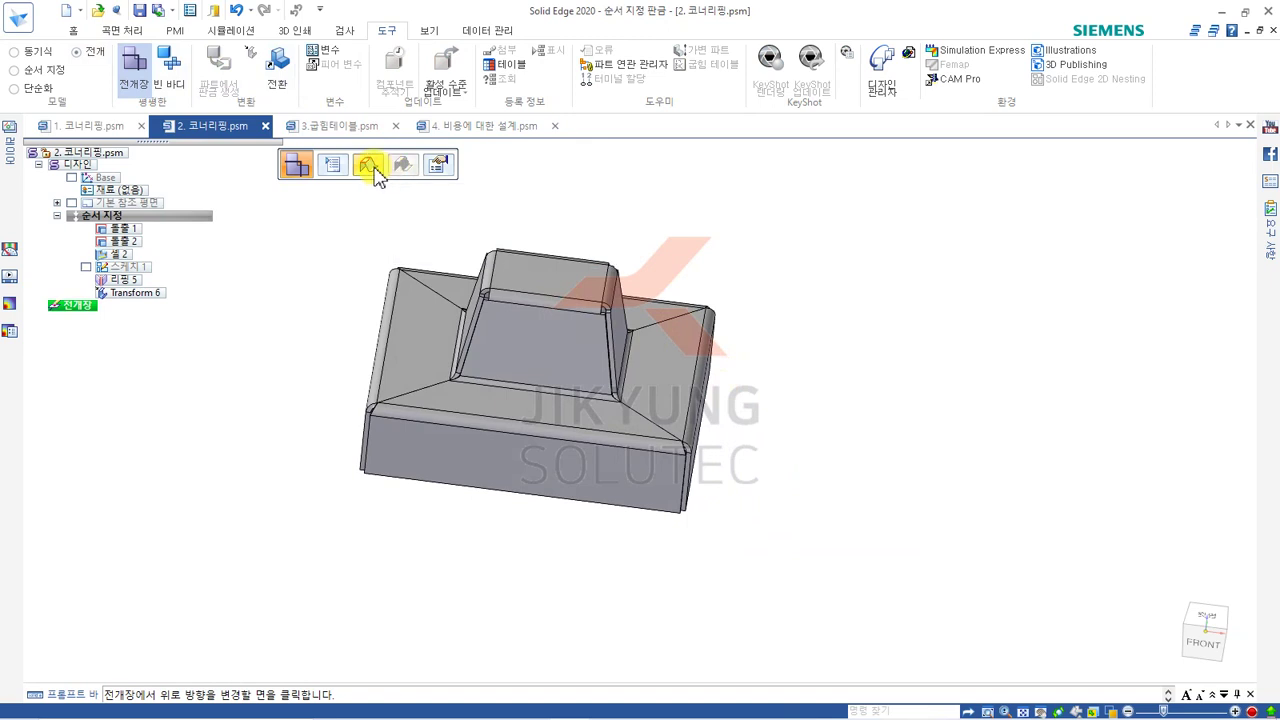
{"action": "left_click", "coordinate": [569, 273]}
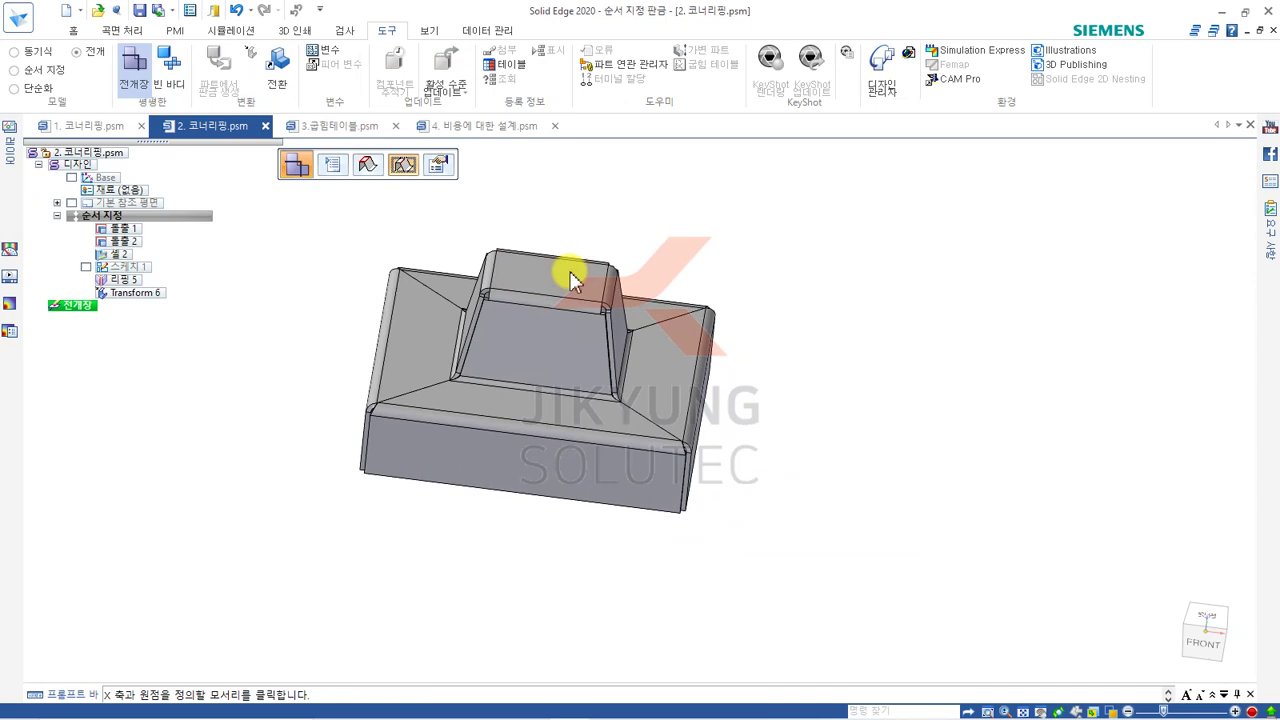
{"action": "left_click", "coordinate": [503, 297]}
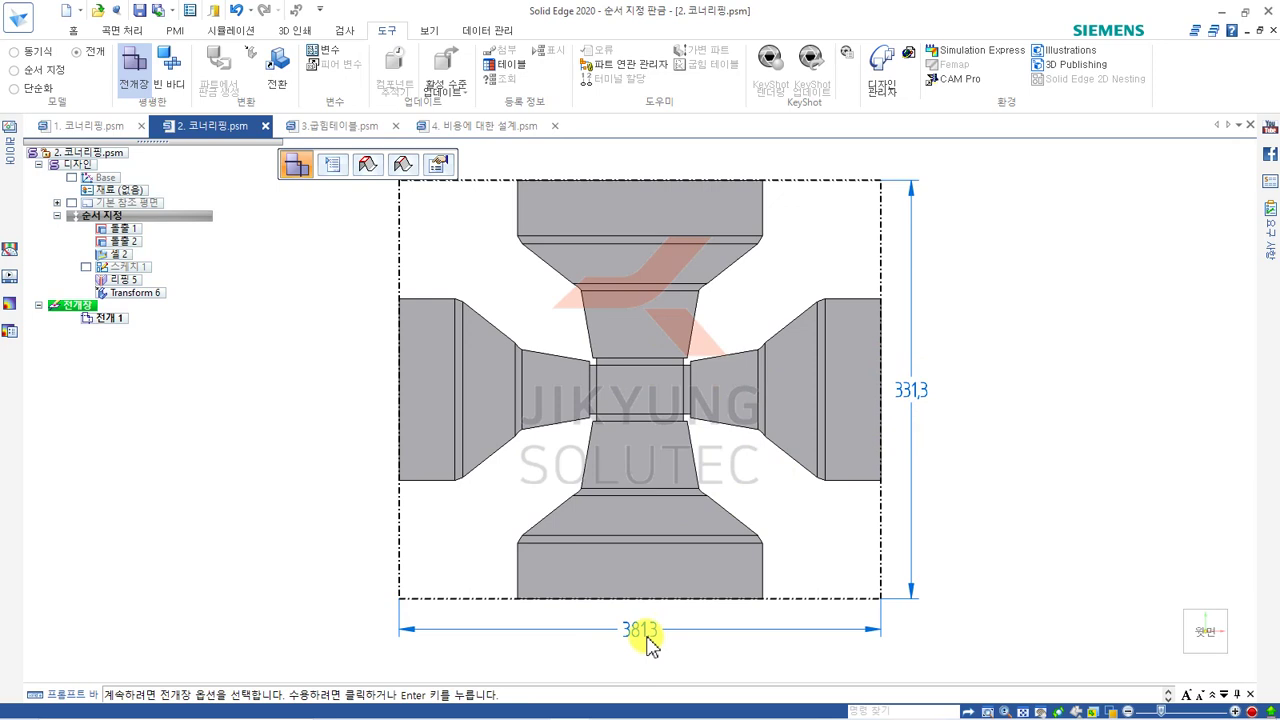
{"action": "left_click", "coordinate": [1030, 540]}
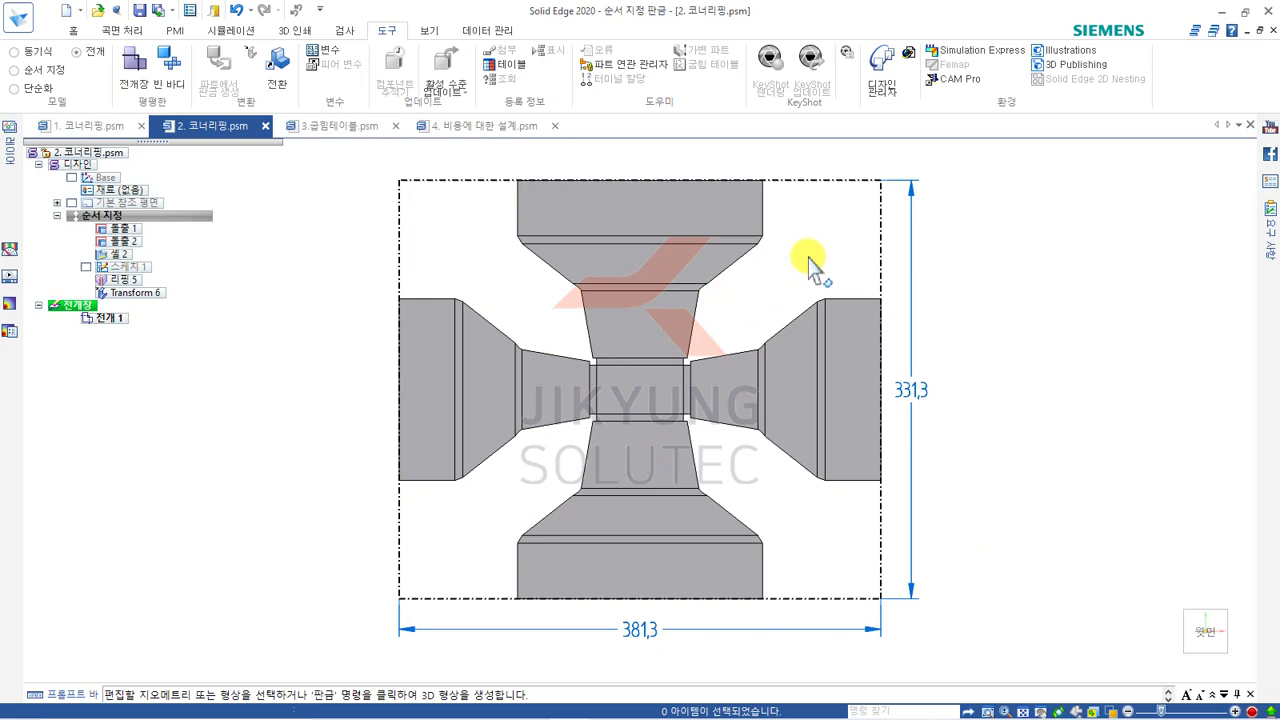
- Open the Save as Flat settings for the AutoCAD (*.dxf) file 2. 코너리핑.dxf and close them without saving
{"action": "left_click", "coordinate": [22, 20]}
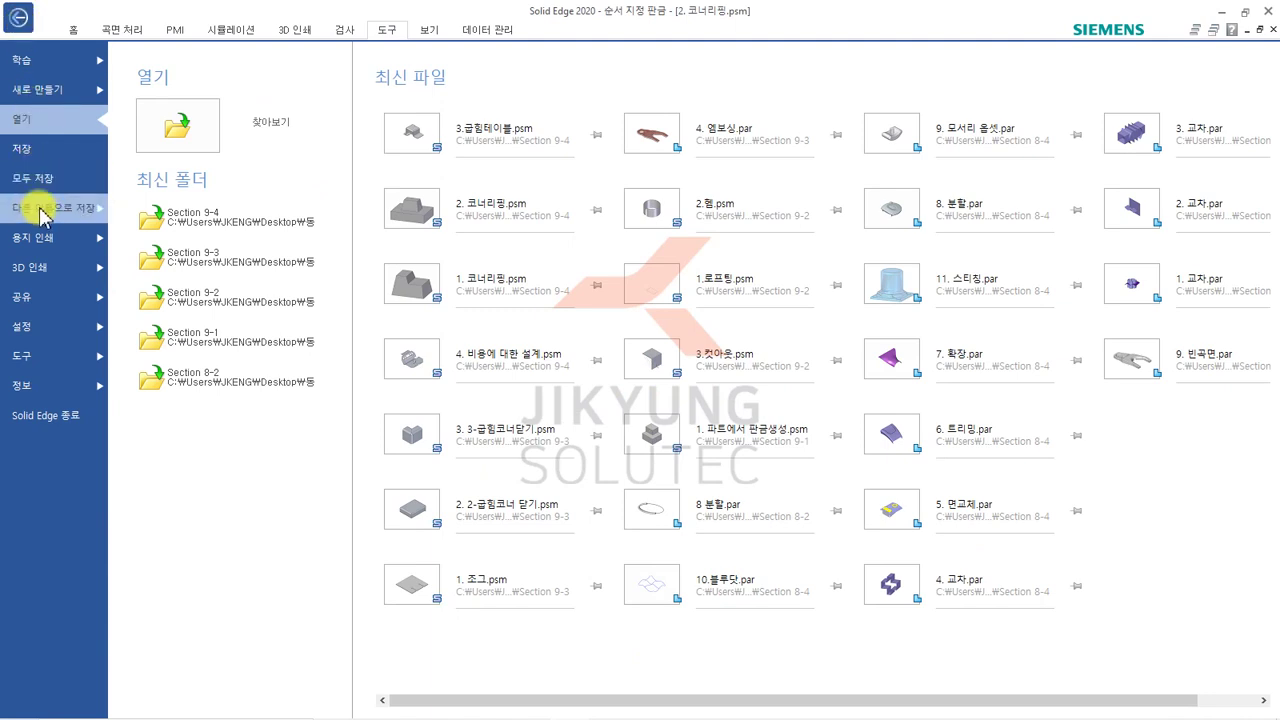
{"action": "left_click", "coordinate": [42, 214]}
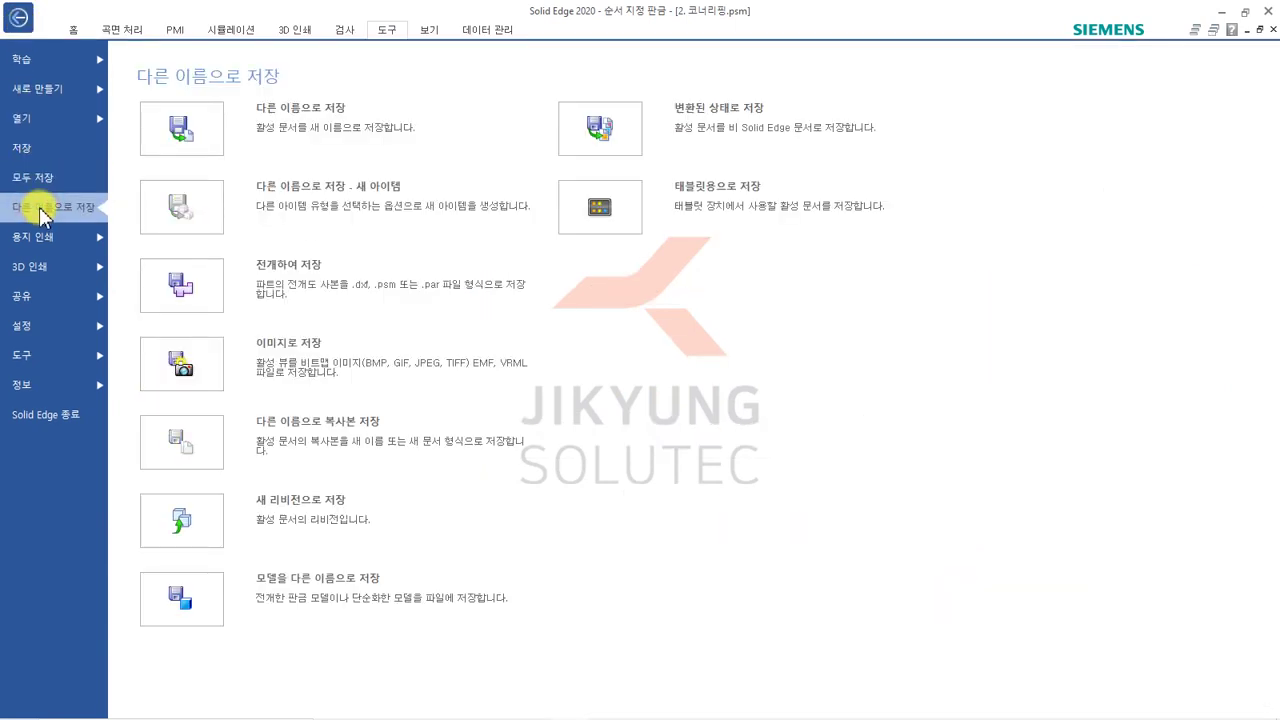
{"action": "left_click", "coordinate": [383, 290]}
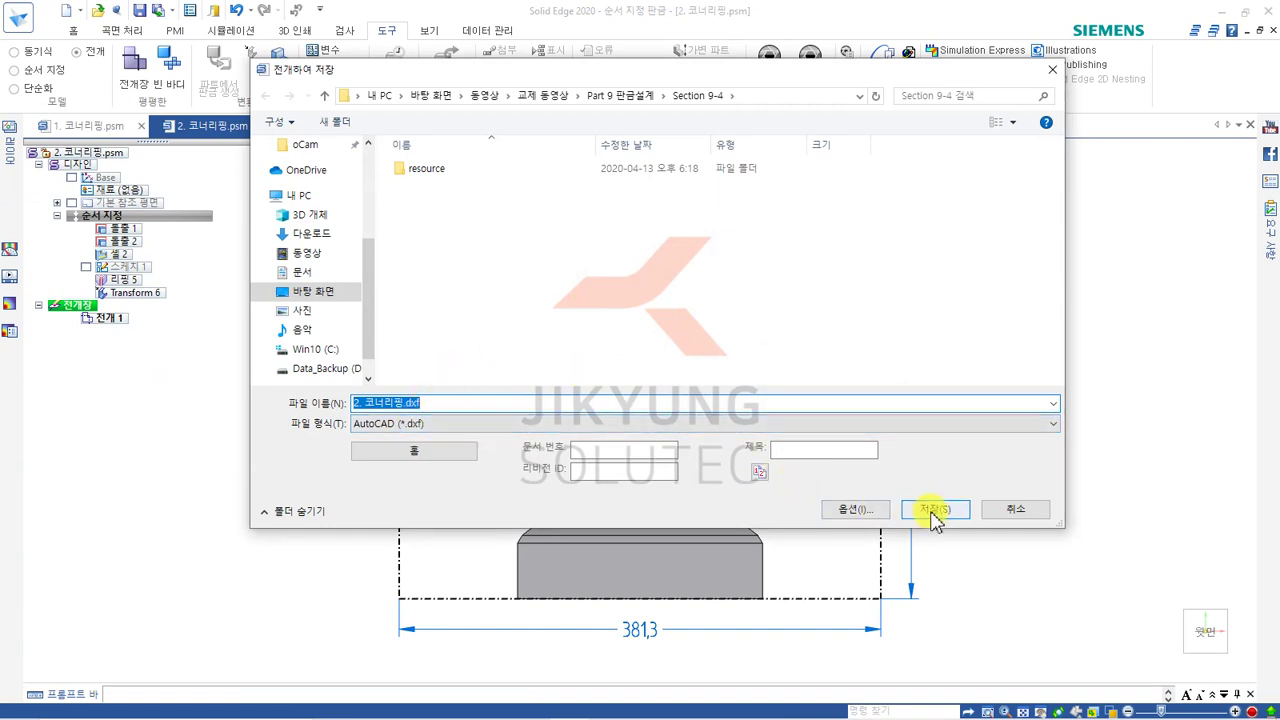
{"action": "left_click", "coordinate": [1015, 510]}
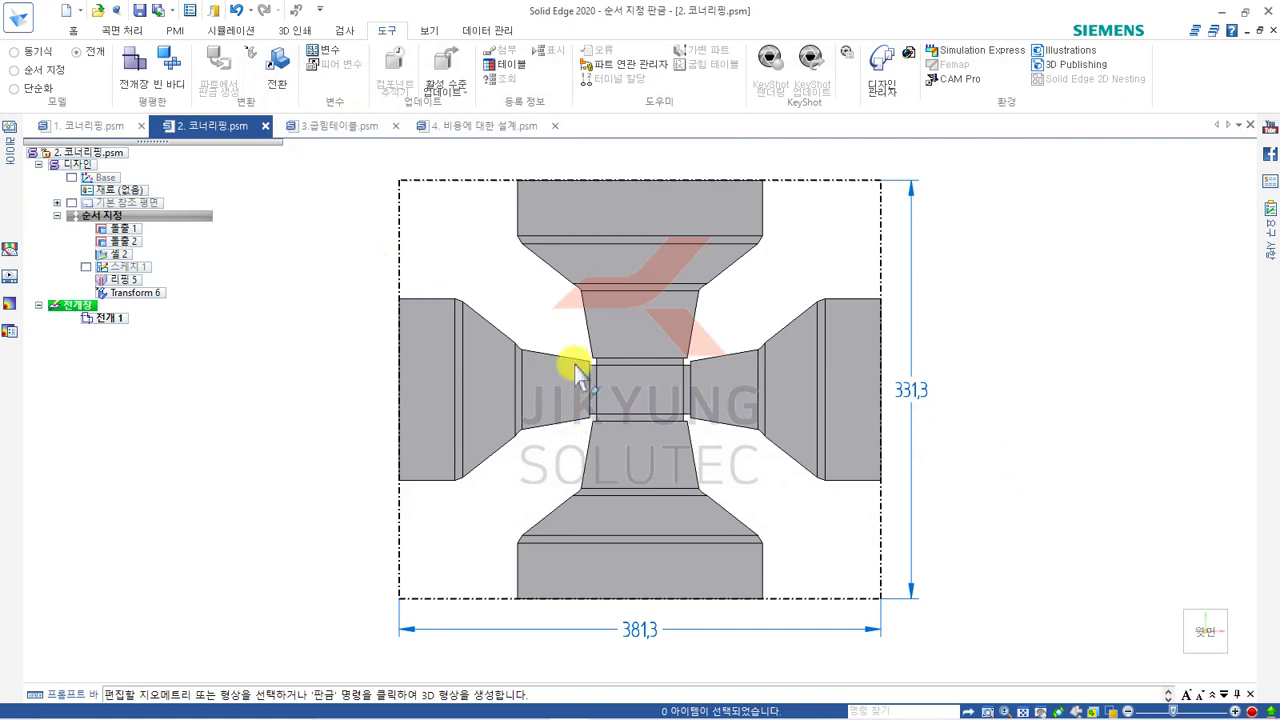
- Return from the flat pattern to the ordered modeling environment and examine the bent body
{"action": "middle_click_drag", "start_coordinate": [771, 300], "coordinate": [749, 257]}
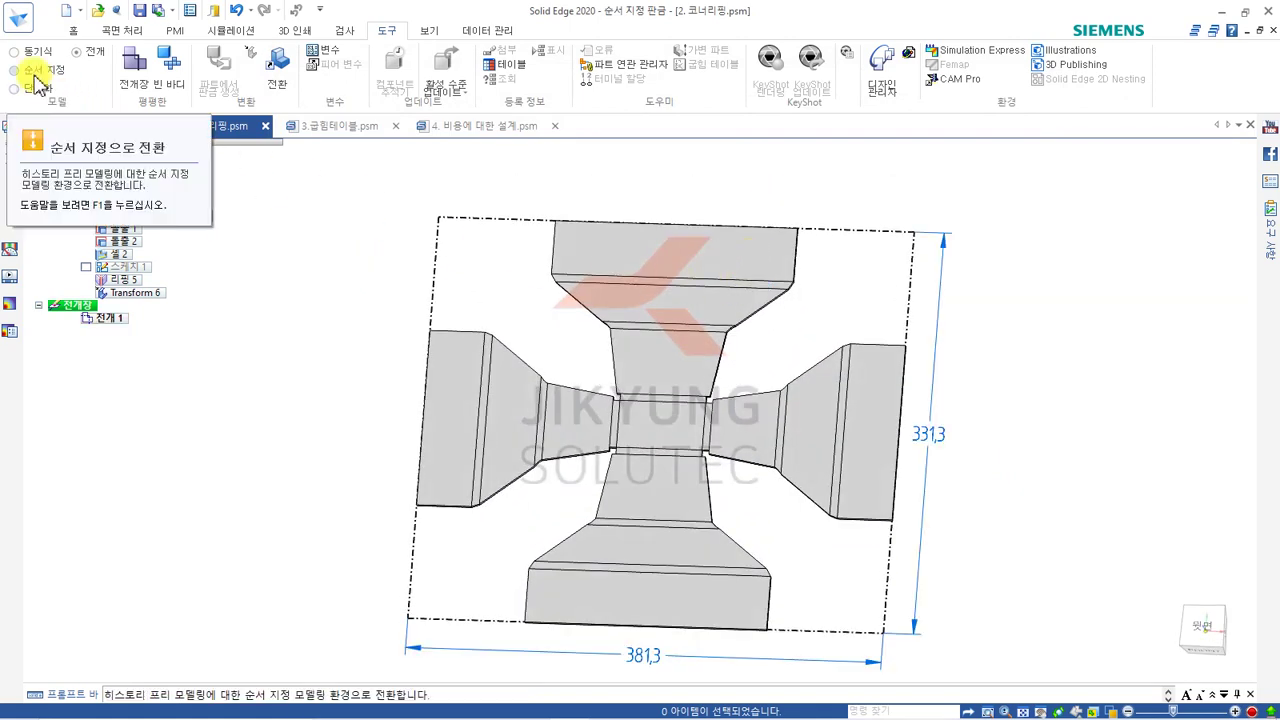
{"action": "left_click", "coordinate": [34, 72]}
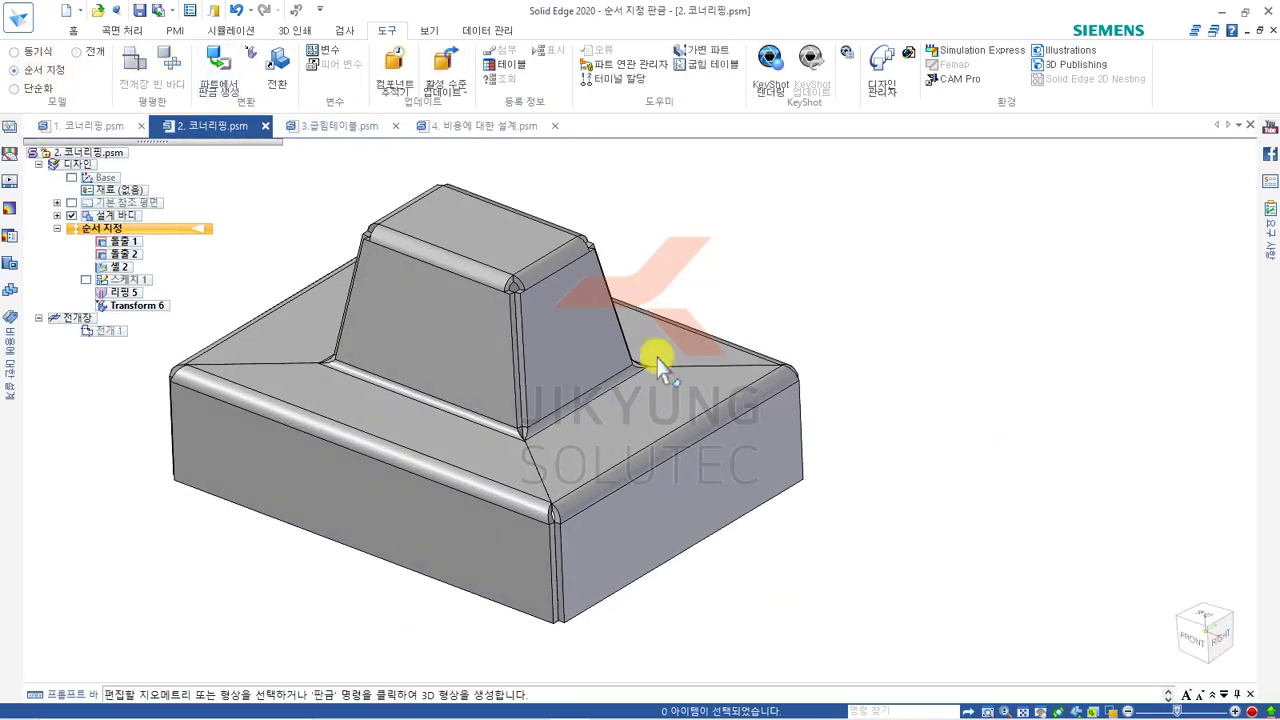
{"action": "scroll", "coordinate": [986, 334], "scroll_direction": "down", "scroll_amount": 2}
{"action": "scroll", "coordinate": [727, 348], "scroll_direction": "up", "scroll_amount": 2}
{"action": "scroll", "coordinate": [727, 348], "scroll_direction": "up", "scroll_amount": 2}
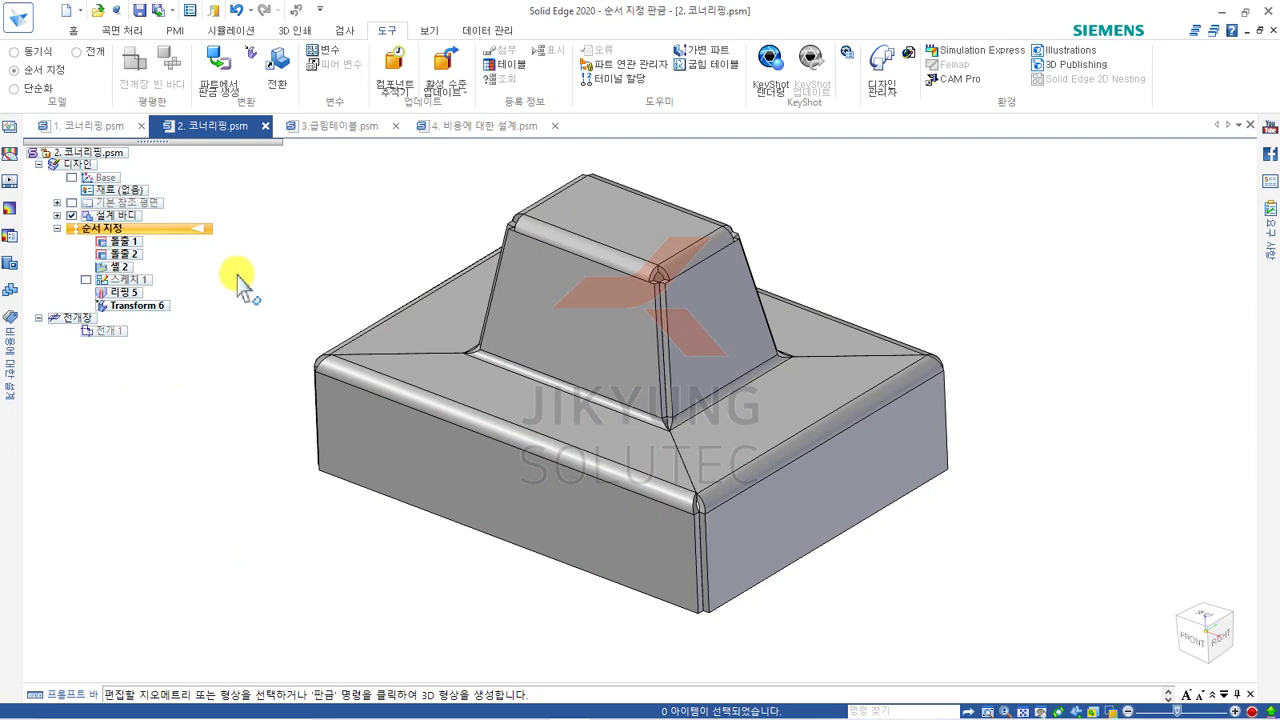
- Switch to the document 3.굽힘테이블.psm and open its bend table beside the model
{"action": "left_click", "coordinate": [323, 133]}
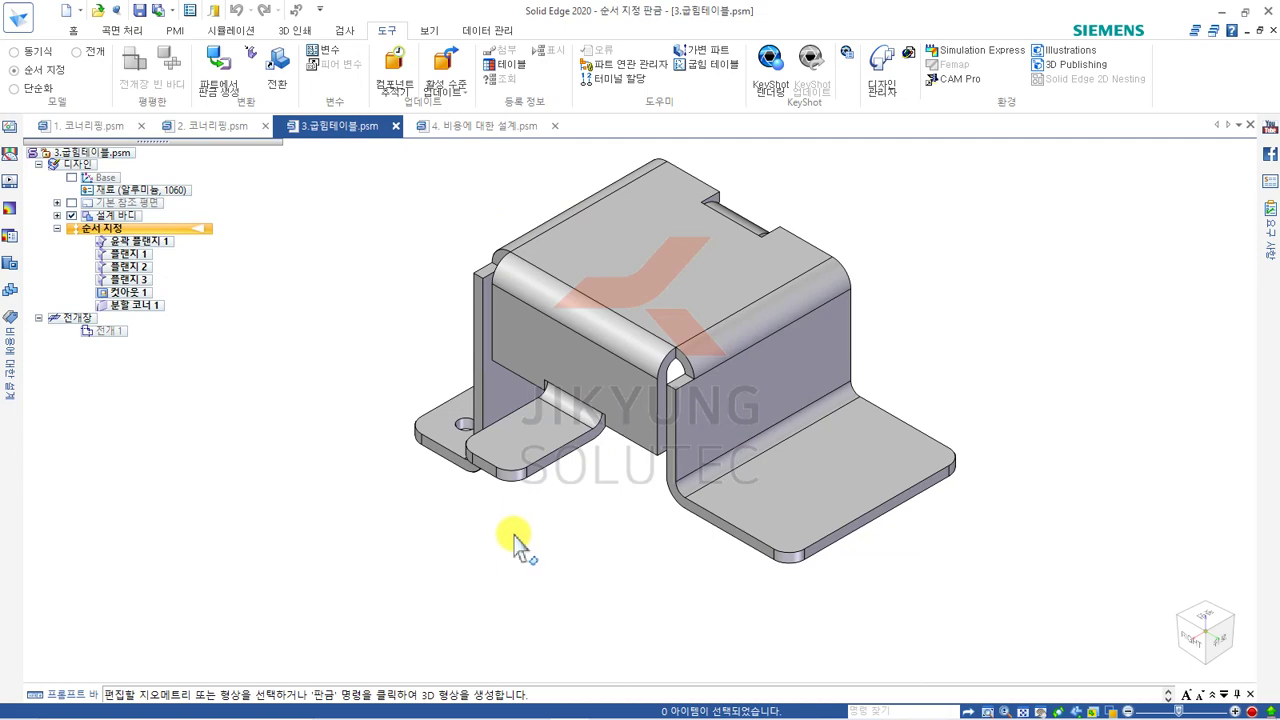
{"action": "middle_click_drag", "start_coordinate": [528, 534], "coordinate": [675, 395]}
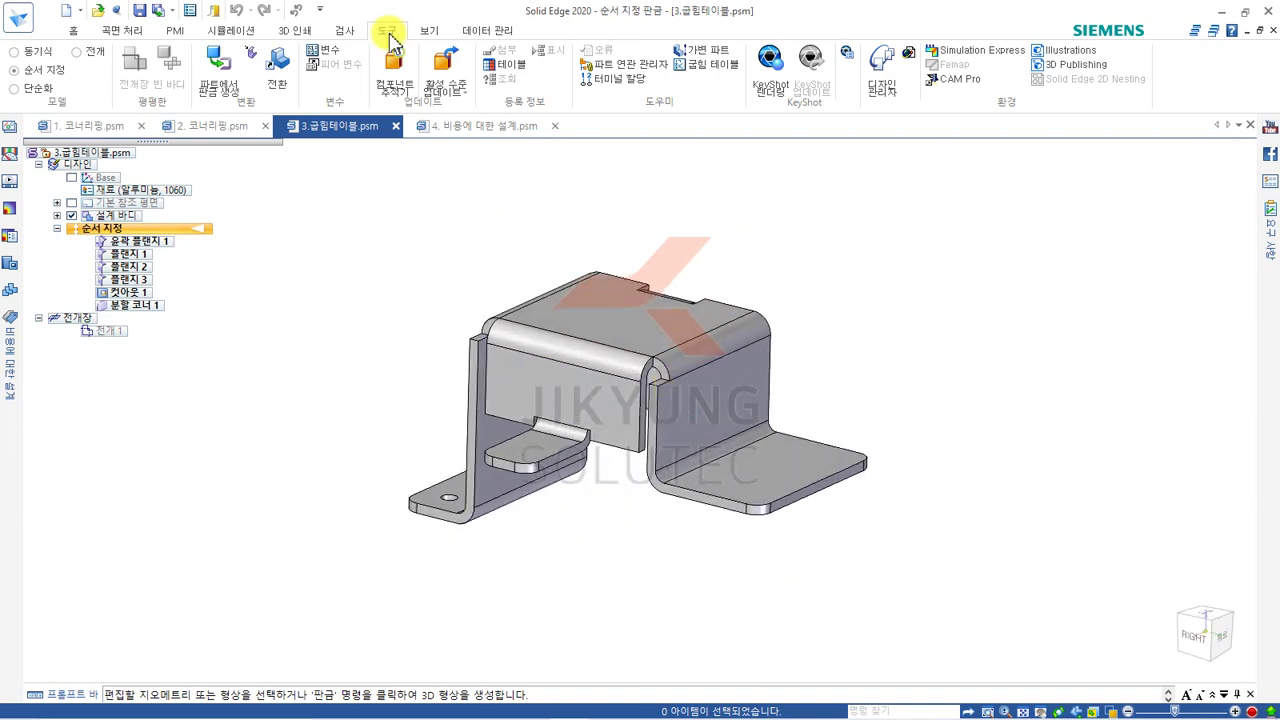
{"action": "left_click", "coordinate": [698, 68]}
{"action": "left_click_drag", "start_coordinate": [345, 186], "coordinate": [975, 355]}
{"action": "middle_click_drag", "start_coordinate": [407, 272], "coordinate": [215, 228], "text": "shift"}
{"action": "left_click_drag", "start_coordinate": [806, 344], "coordinate": [812, 206]}
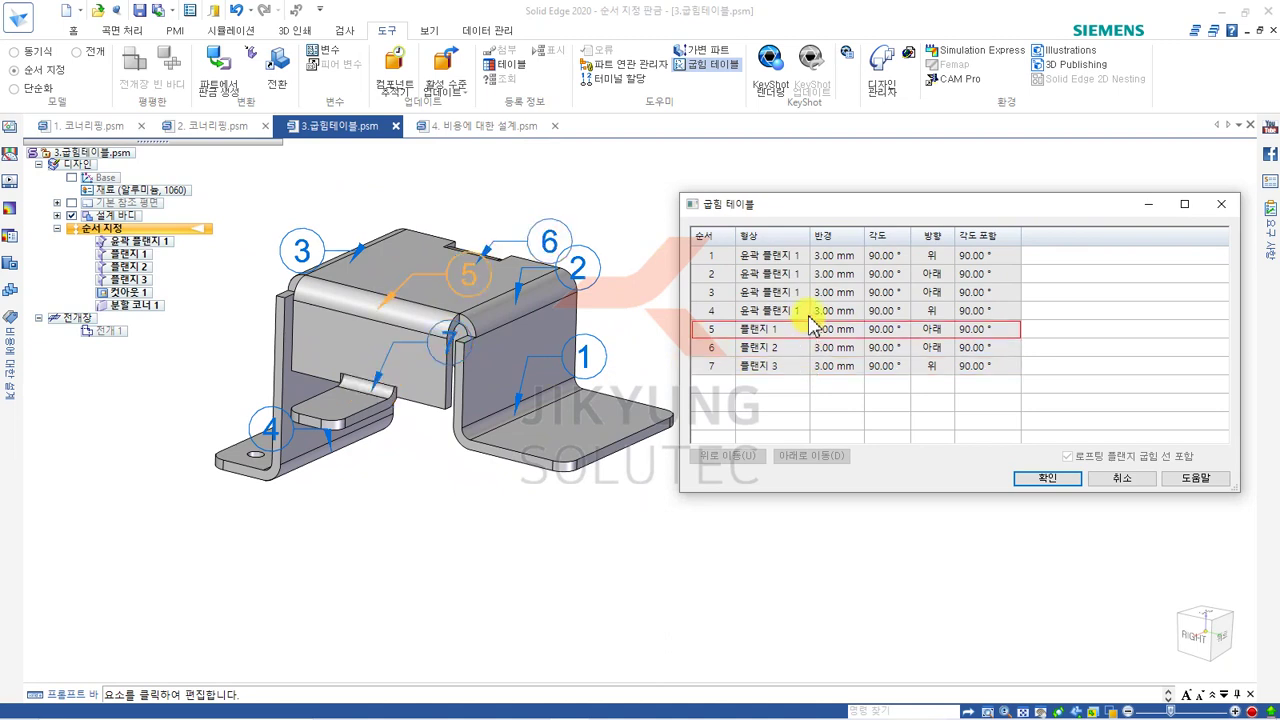
- Move the 윤곽 플랜지 1 bend from second to fourth place in the bend sequence
{"action": "left_click", "coordinate": [809, 259]}
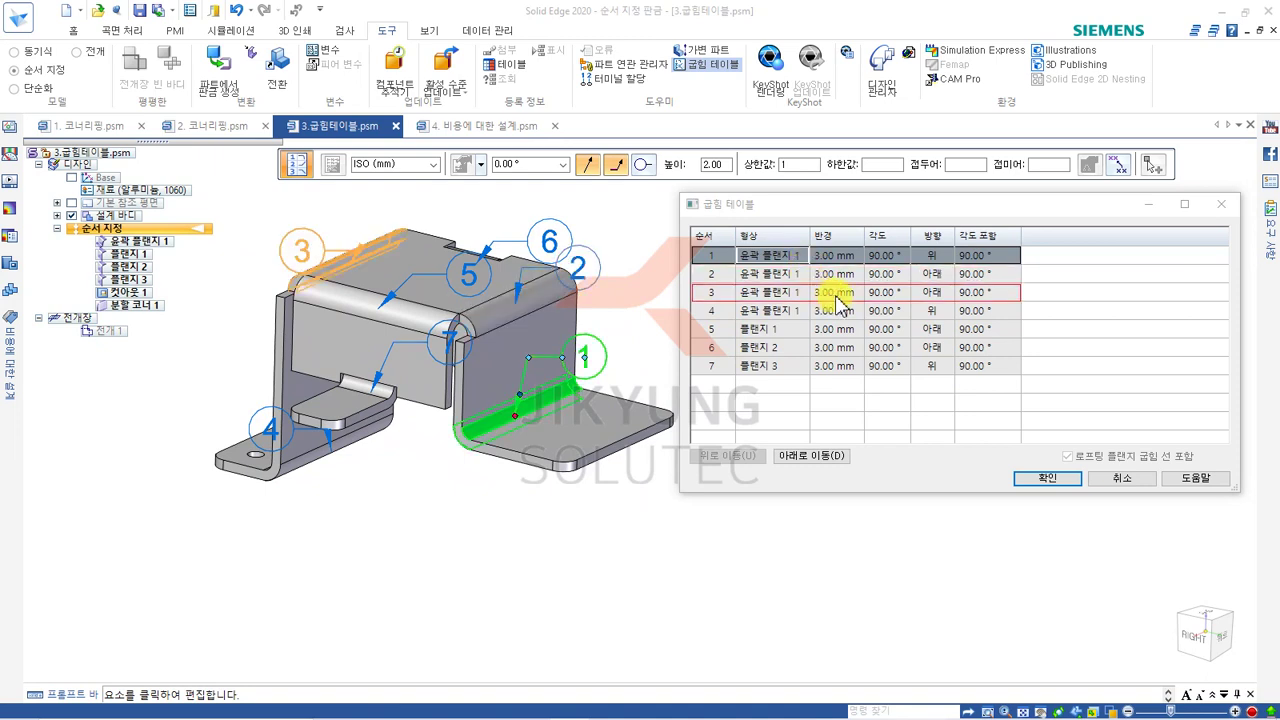
{"action": "left_click", "coordinate": [840, 274]}
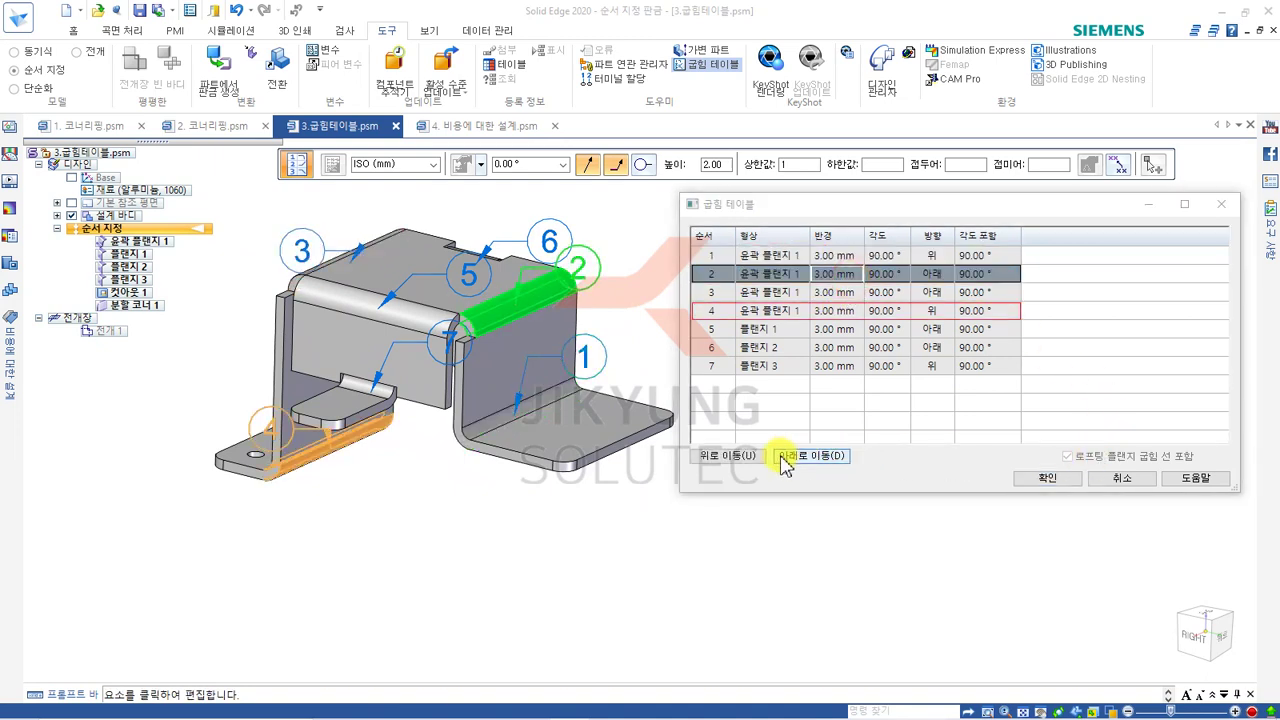
{"action": "left_click", "coordinate": [712, 456]}
{"action": "left_click", "coordinate": [800, 458]}
{"action": "left_click", "coordinate": [801, 458]}
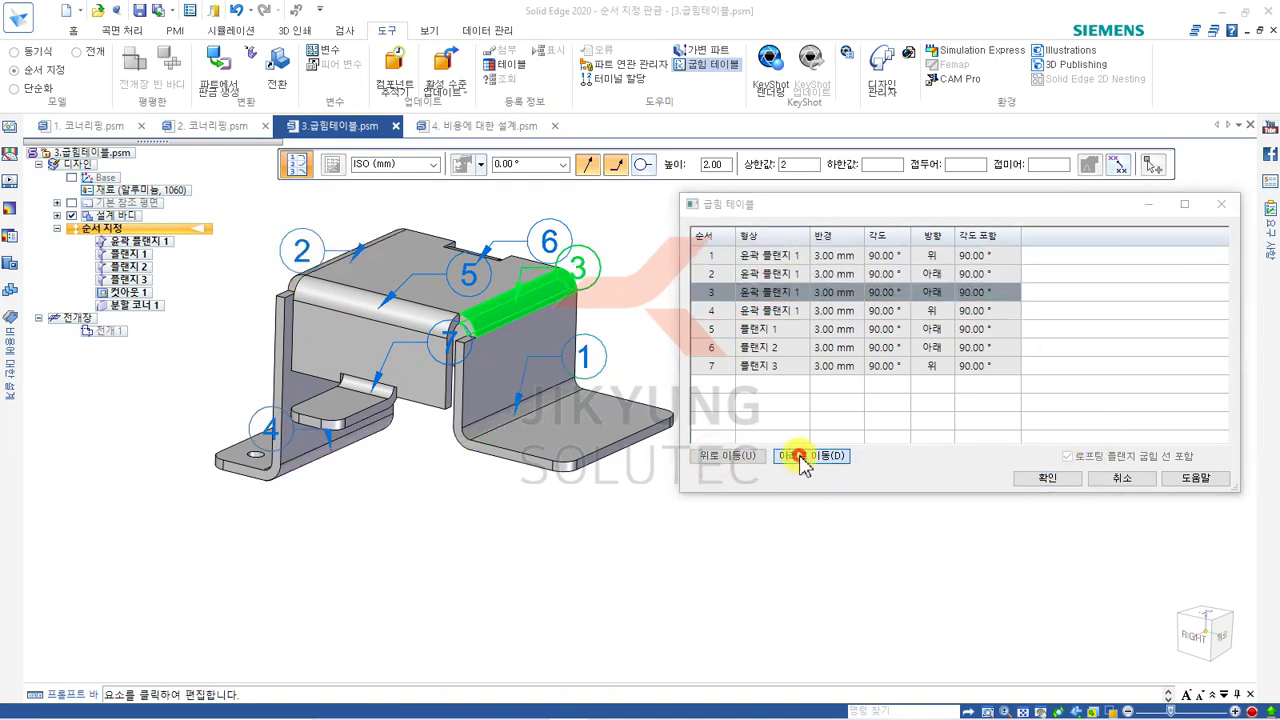
{"action": "left_click", "coordinate": [801, 458]}
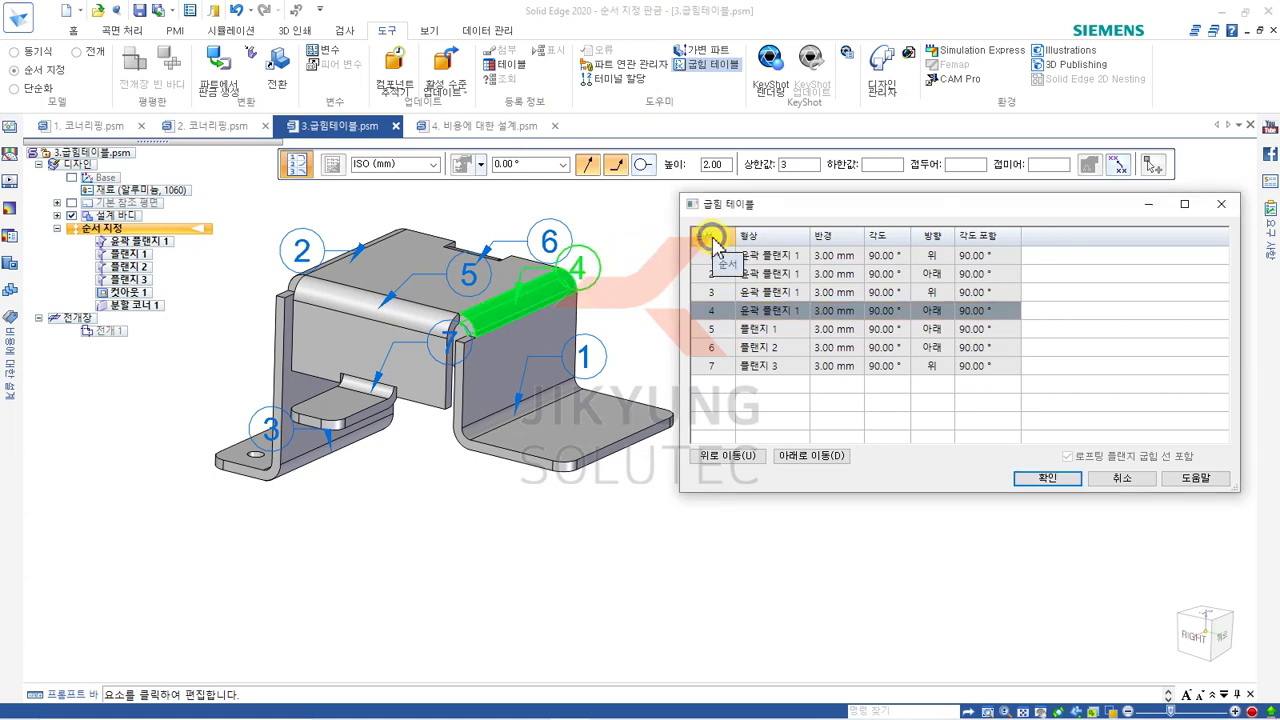
- Review the bend table's column format settings and accept the bend table
{"action": "right_click", "coordinate": [713, 245]}
{"action": "left_click", "coordinate": [765, 301]}
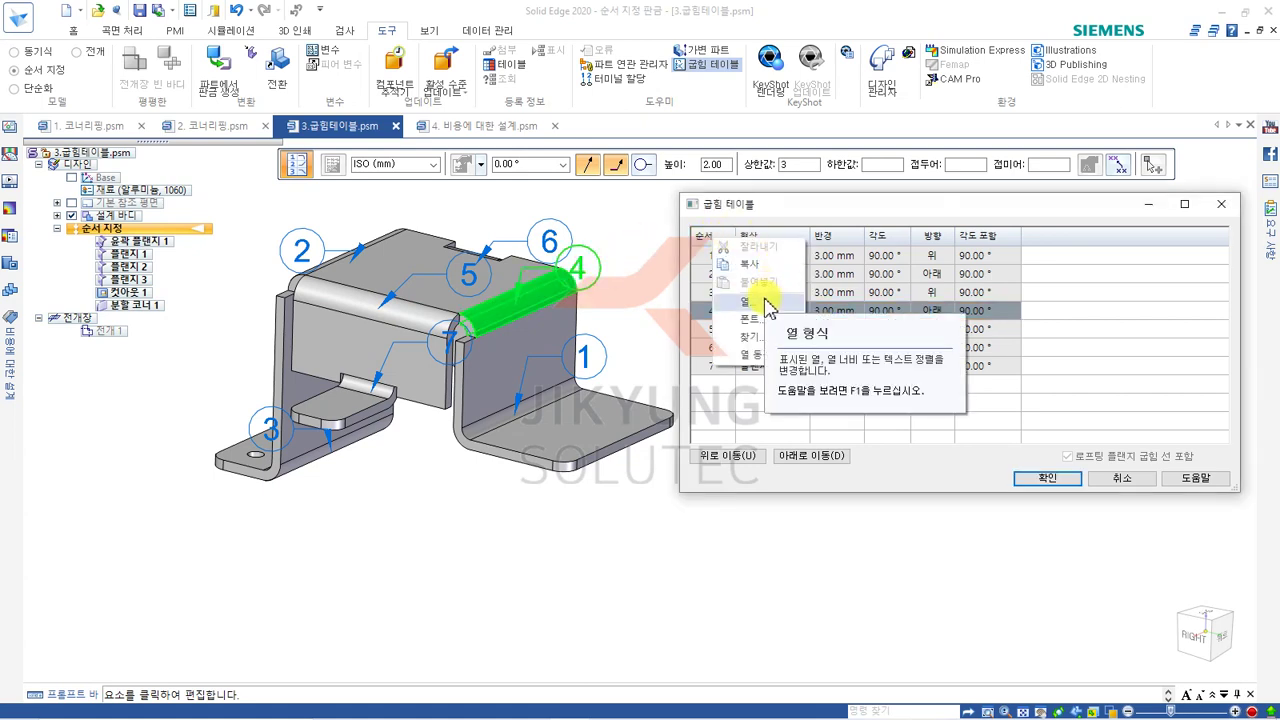
{"action": "left_click_drag", "start_coordinate": [811, 206], "coordinate": [641, 316]}
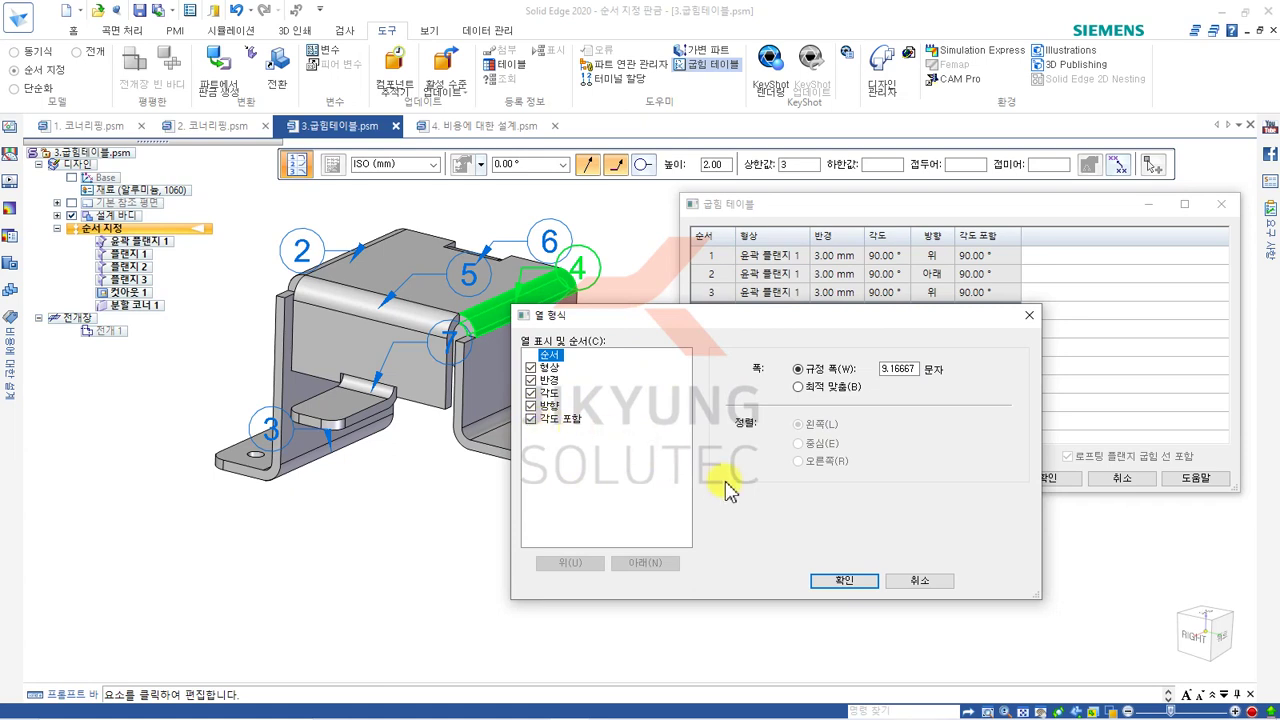
{"action": "left_click", "coordinate": [834, 581]}
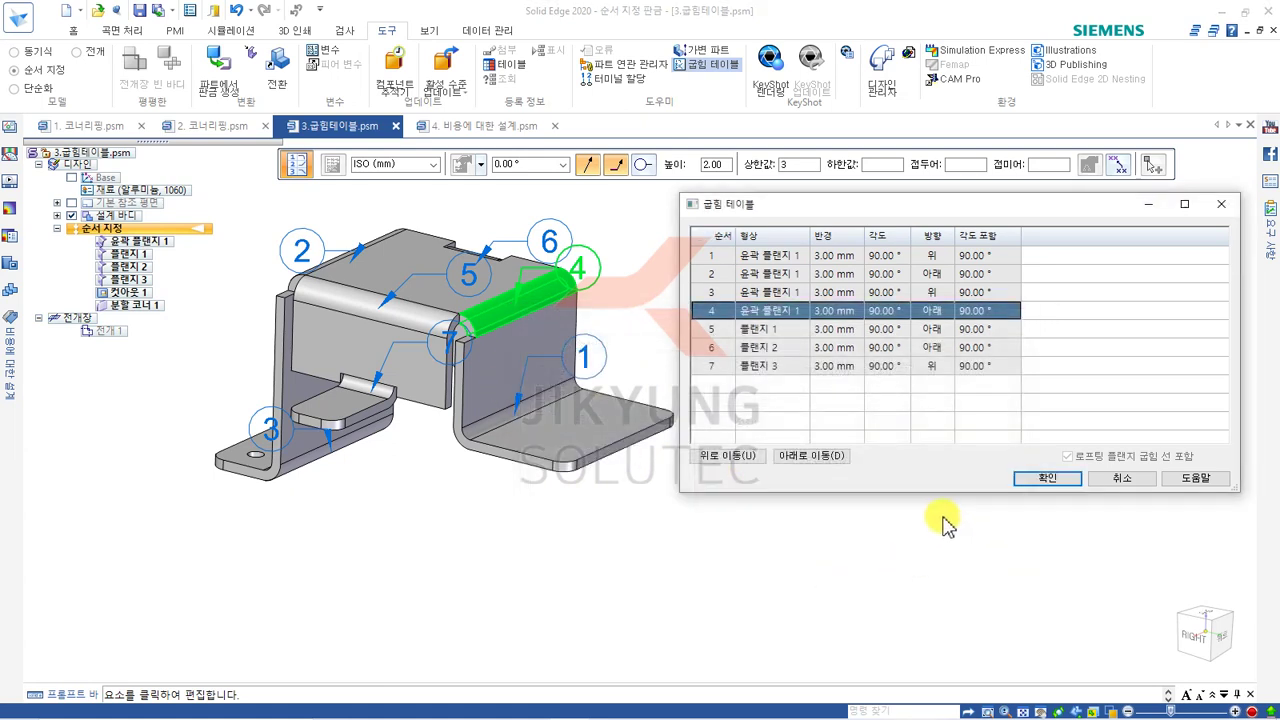
{"action": "left_click", "coordinate": [1043, 479]}
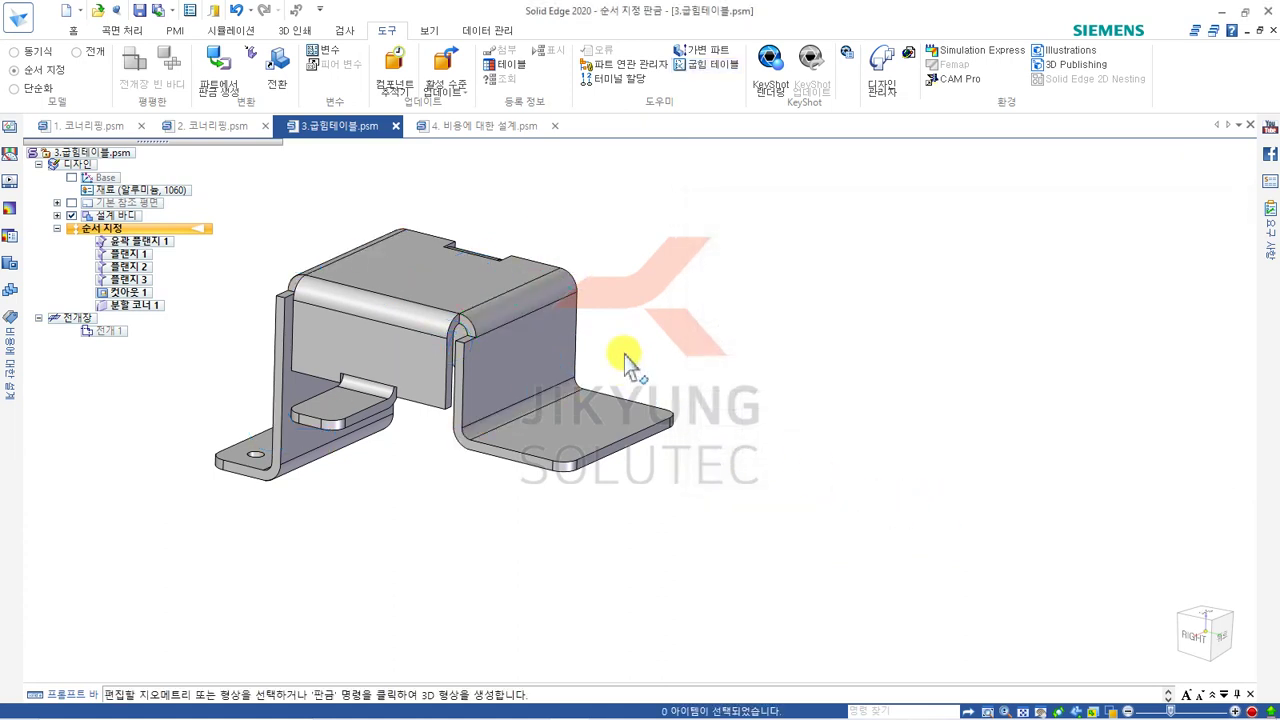
- Switch to the document 4. 비용에 대한 설계.psm and look over its ordered body feature
{"action": "middle_click_drag", "start_coordinate": [623, 303], "coordinate": [651, 329]}
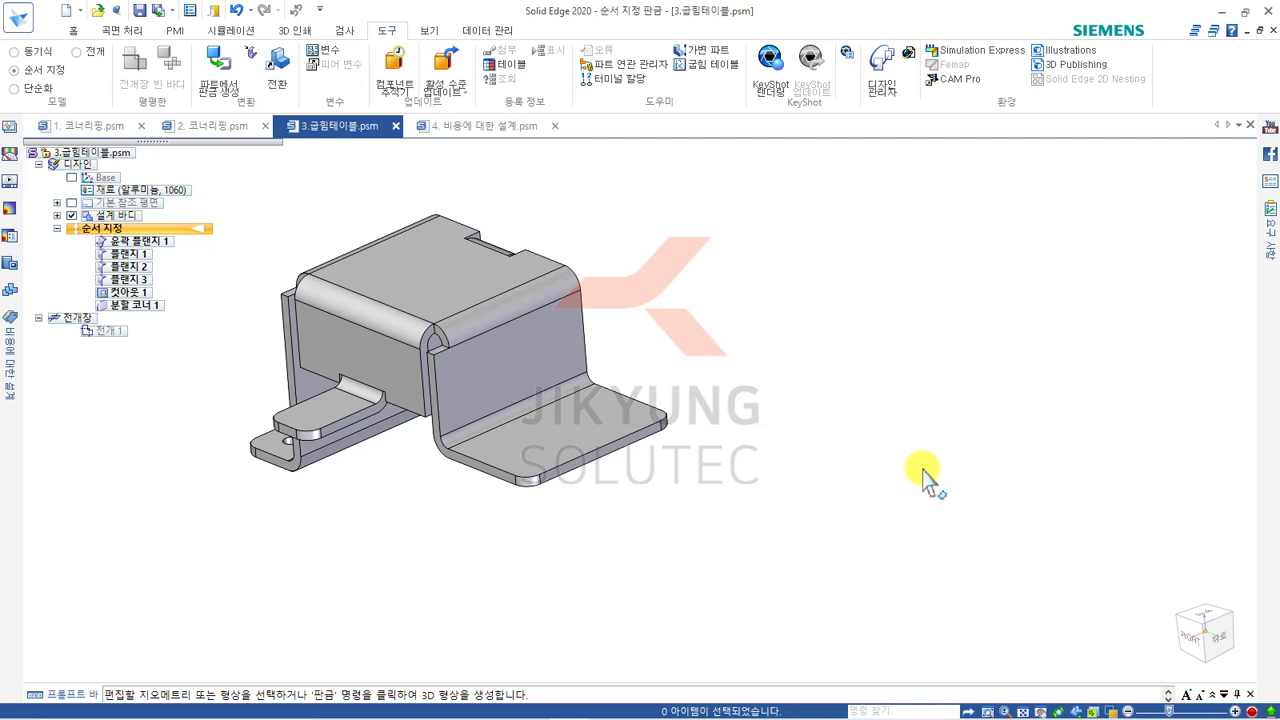
{"action": "left_click", "coordinate": [470, 134]}
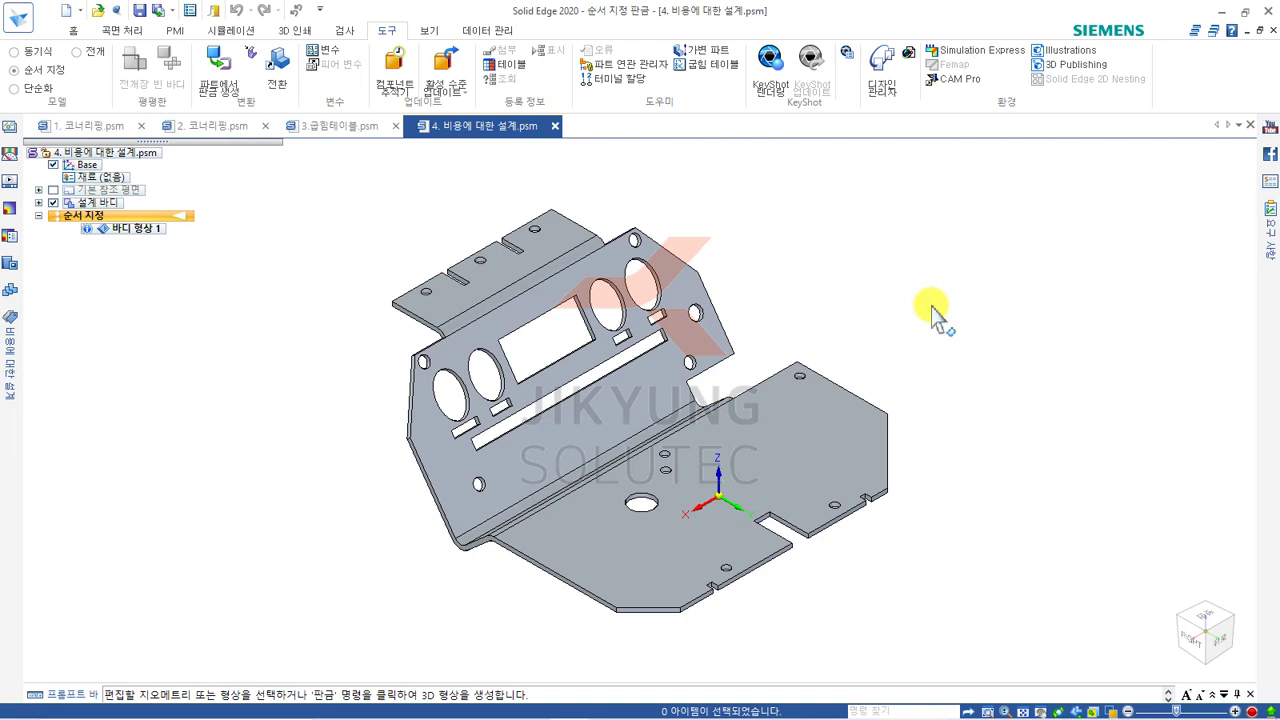
{"action": "left_click", "coordinate": [12, 318]}
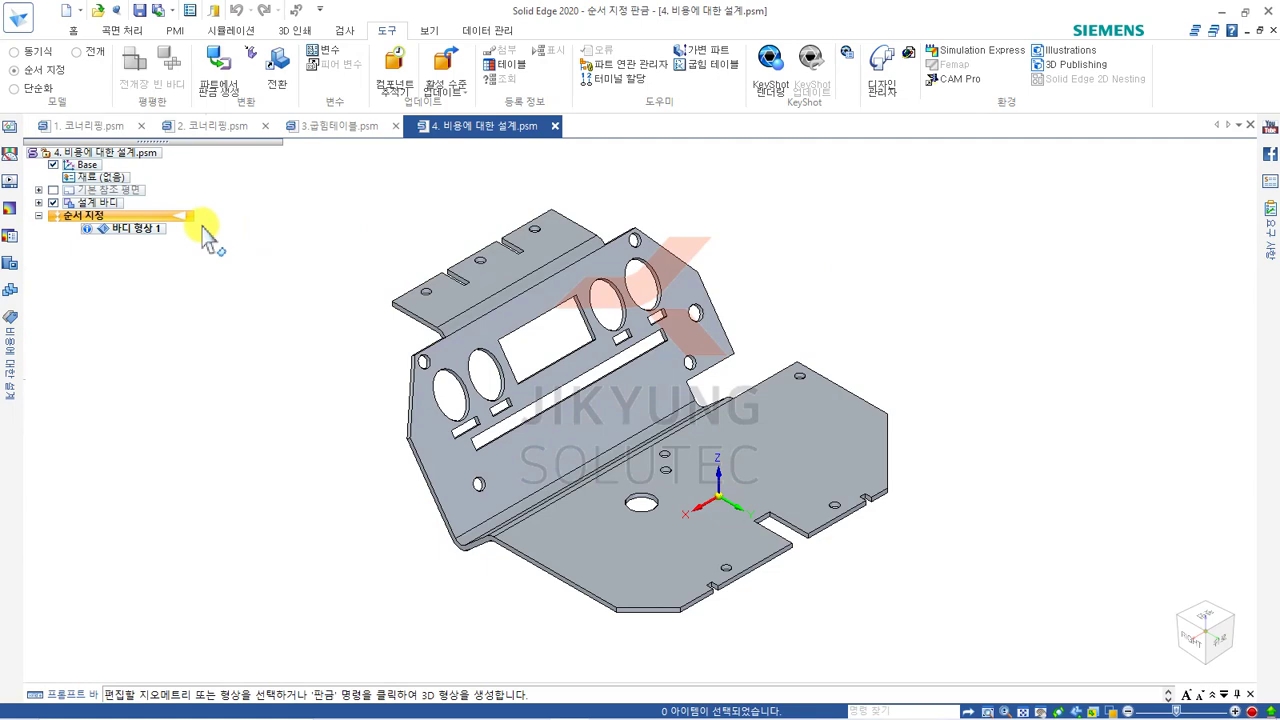
{"action": "mouse_move", "coordinate": [145, 245]}
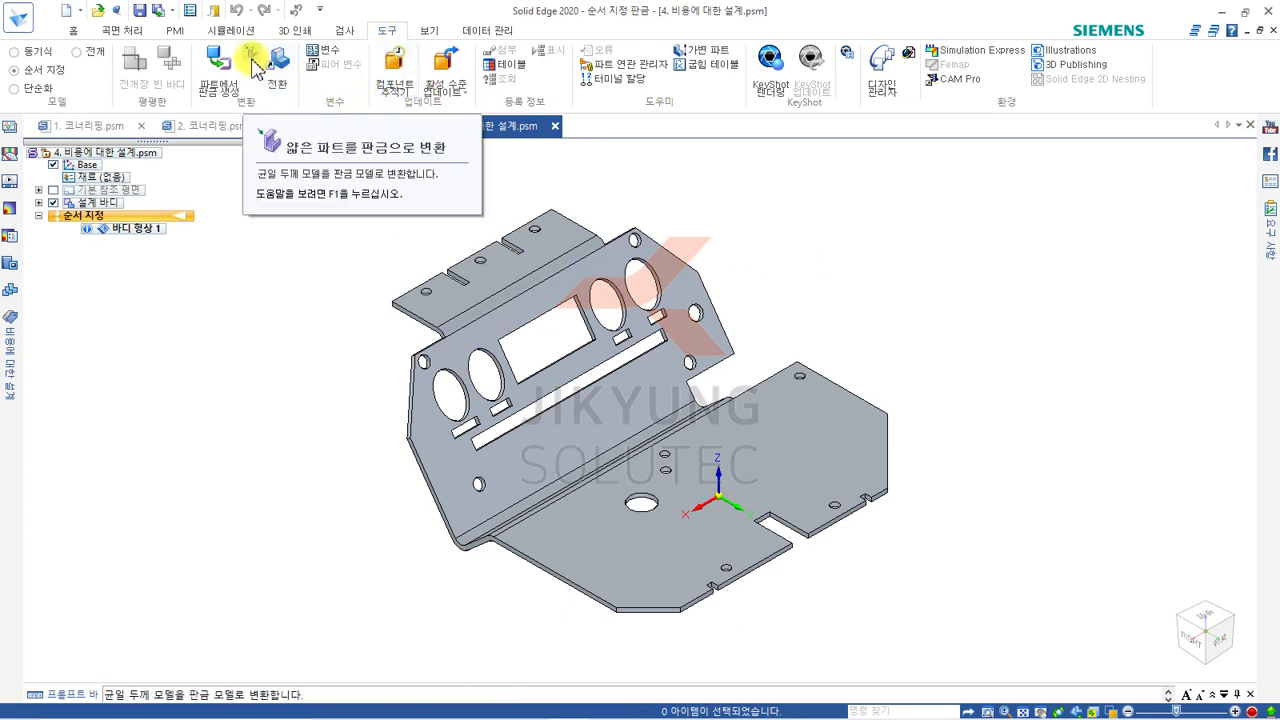
- Convert the thin part to sheet metal with the lower plate's top face as base face, and examine the new transform feature
{"action": "left_click", "coordinate": [252, 60]}
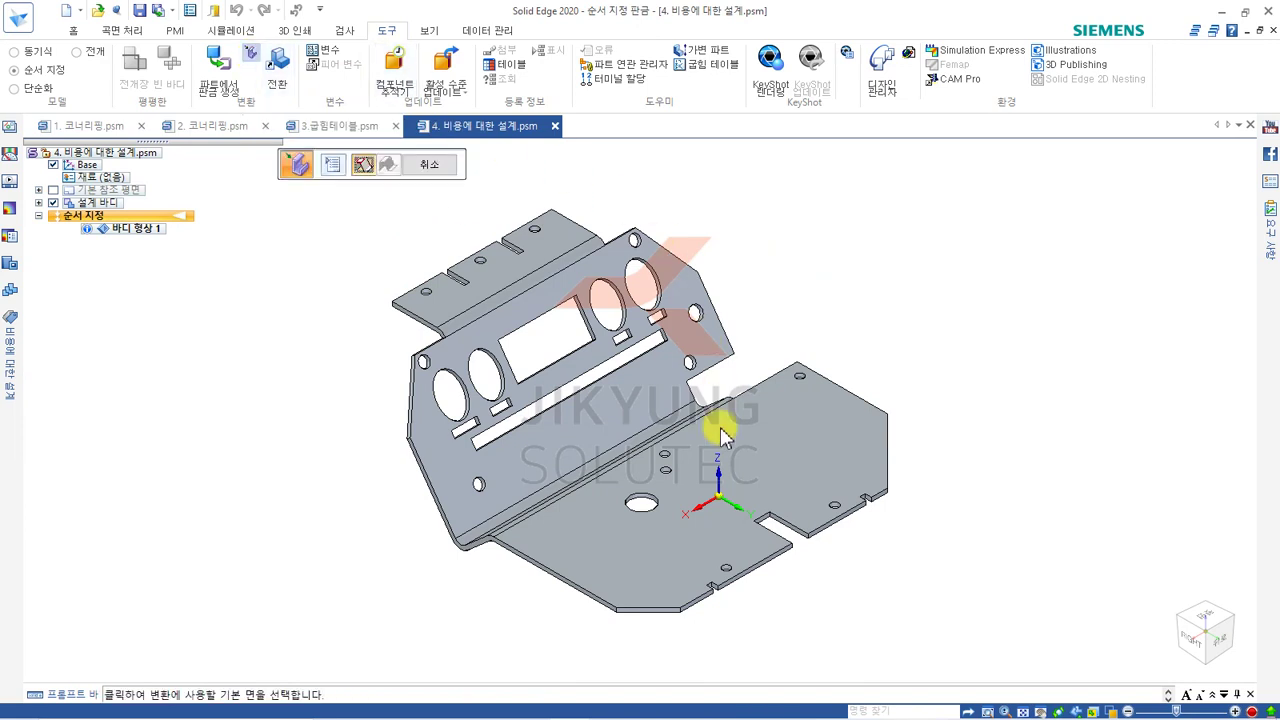
{"action": "left_click", "coordinate": [720, 460]}
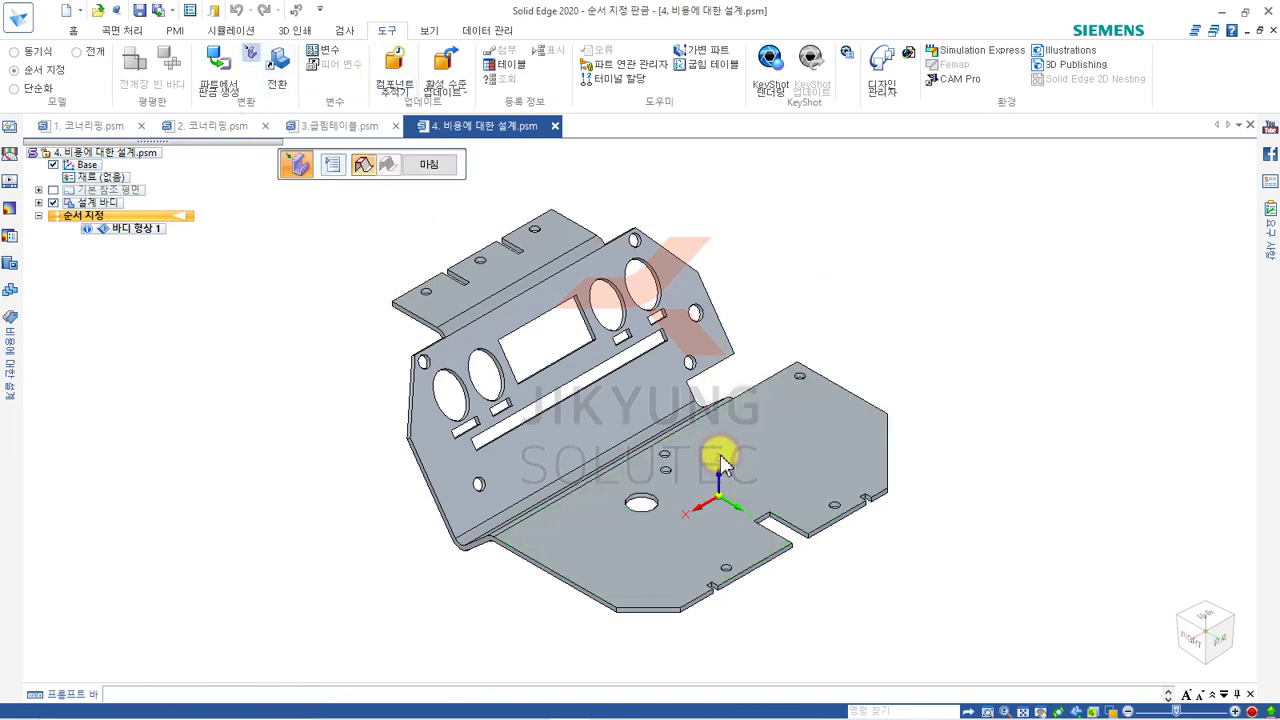
{"action": "left_click", "coordinate": [433, 168]}
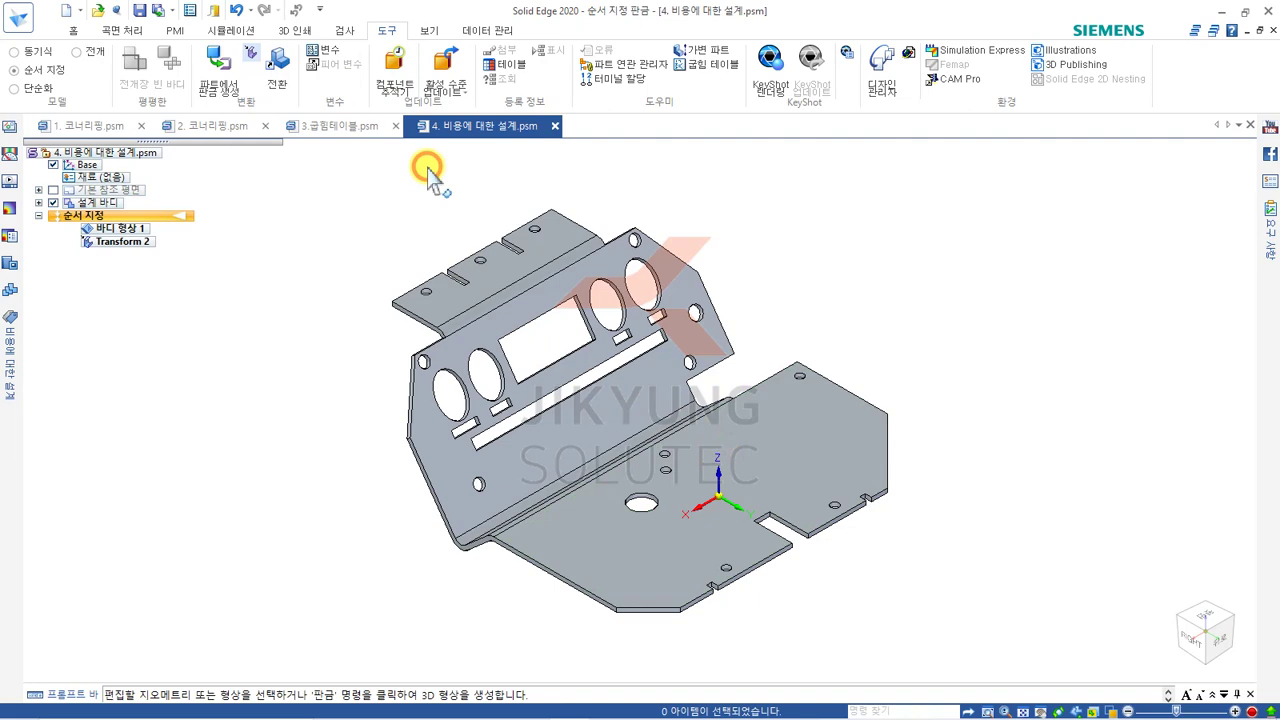
{"action": "left_click", "coordinate": [137, 245]}
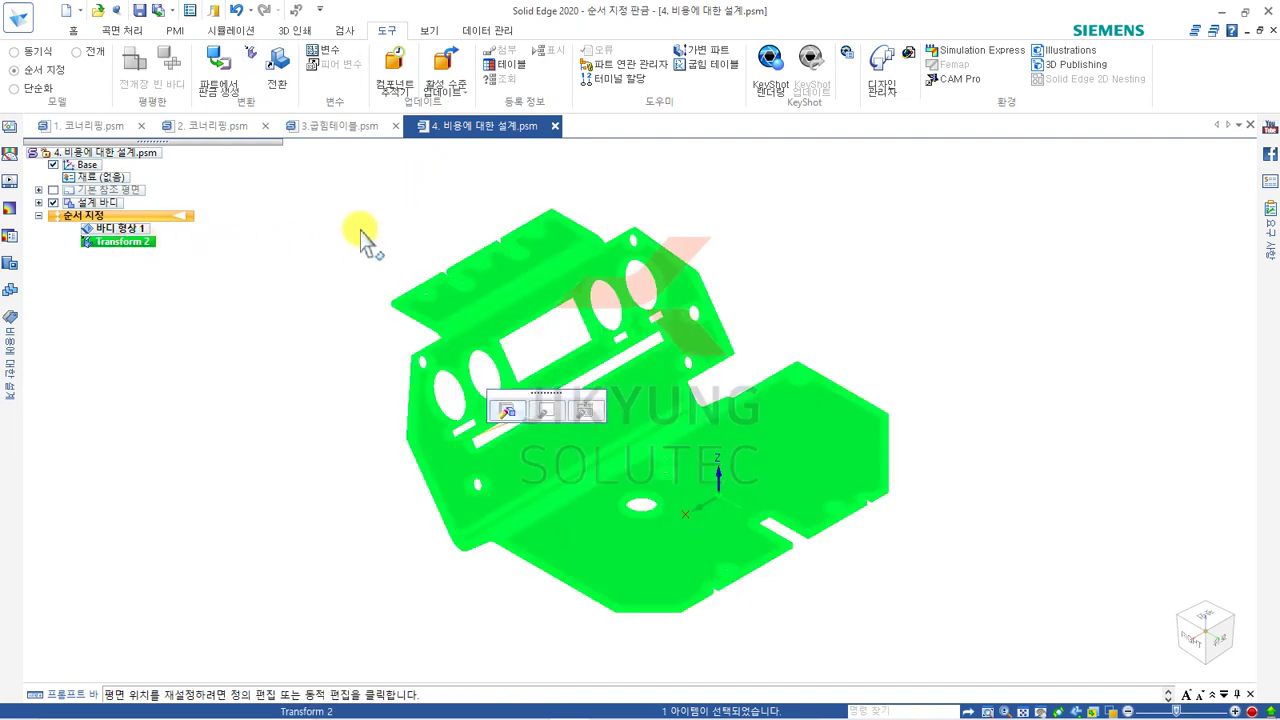
{"action": "middle_click_drag", "start_coordinate": [757, 320], "coordinate": [437, 480]}
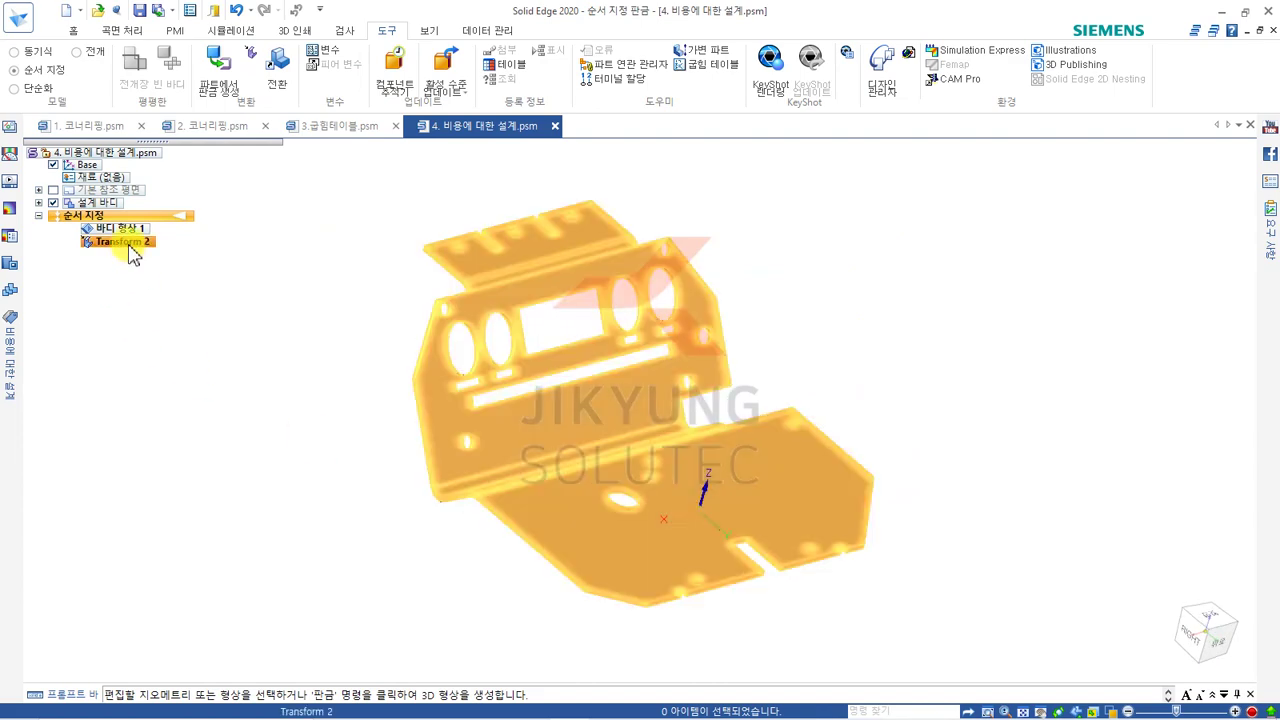
{"action": "left_click", "coordinate": [129, 244]}
{"action": "left_click", "coordinate": [241, 256]}
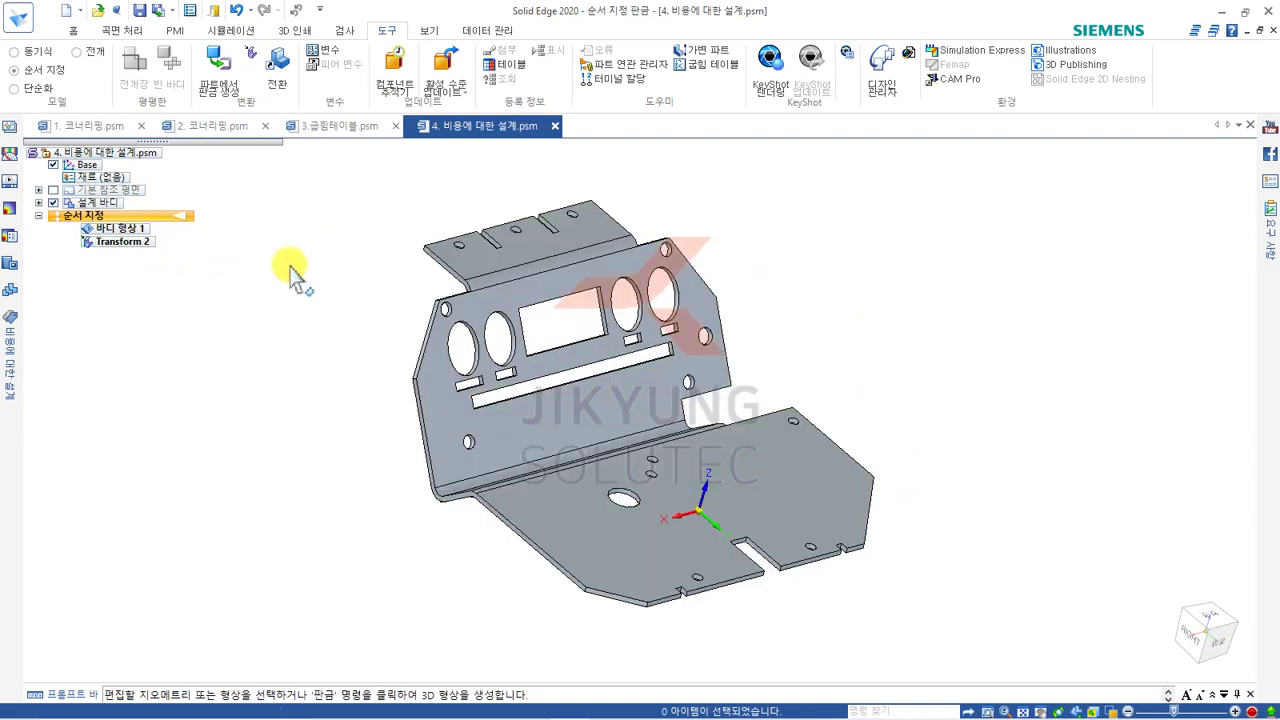
- Open the 비용에 대한 설계 cost table, keep it docked, and widen it to show all cost columns
{"action": "left_click", "coordinate": [12, 345]}
{"action": "left_click", "coordinate": [12, 341]}
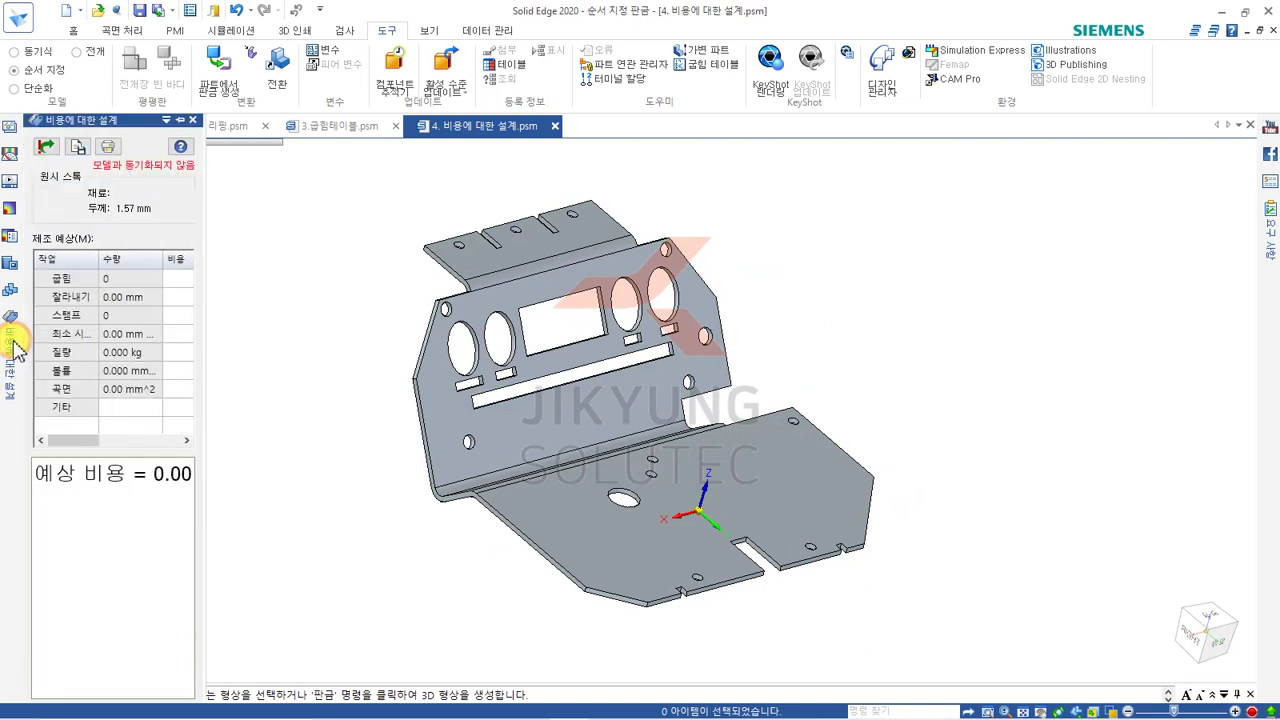
{"action": "left_click", "coordinate": [180, 120]}
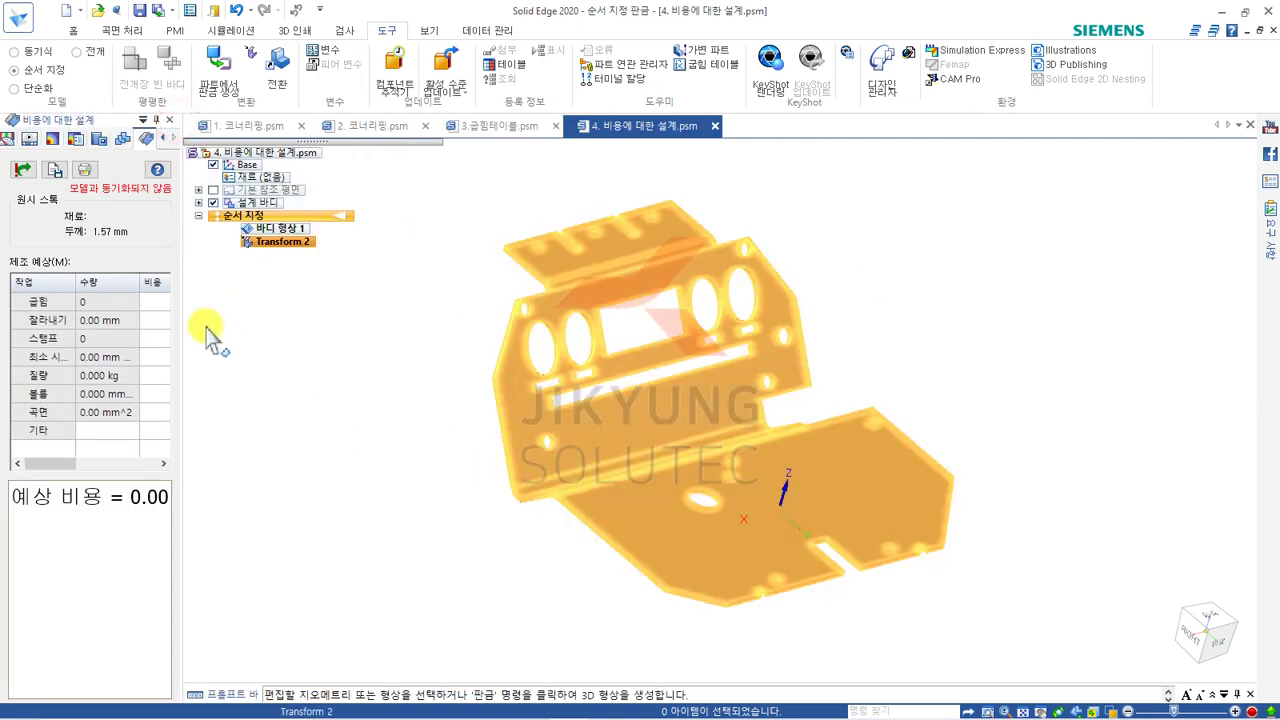
{"action": "left_click_drag", "start_coordinate": [183, 268], "coordinate": [357, 274]}
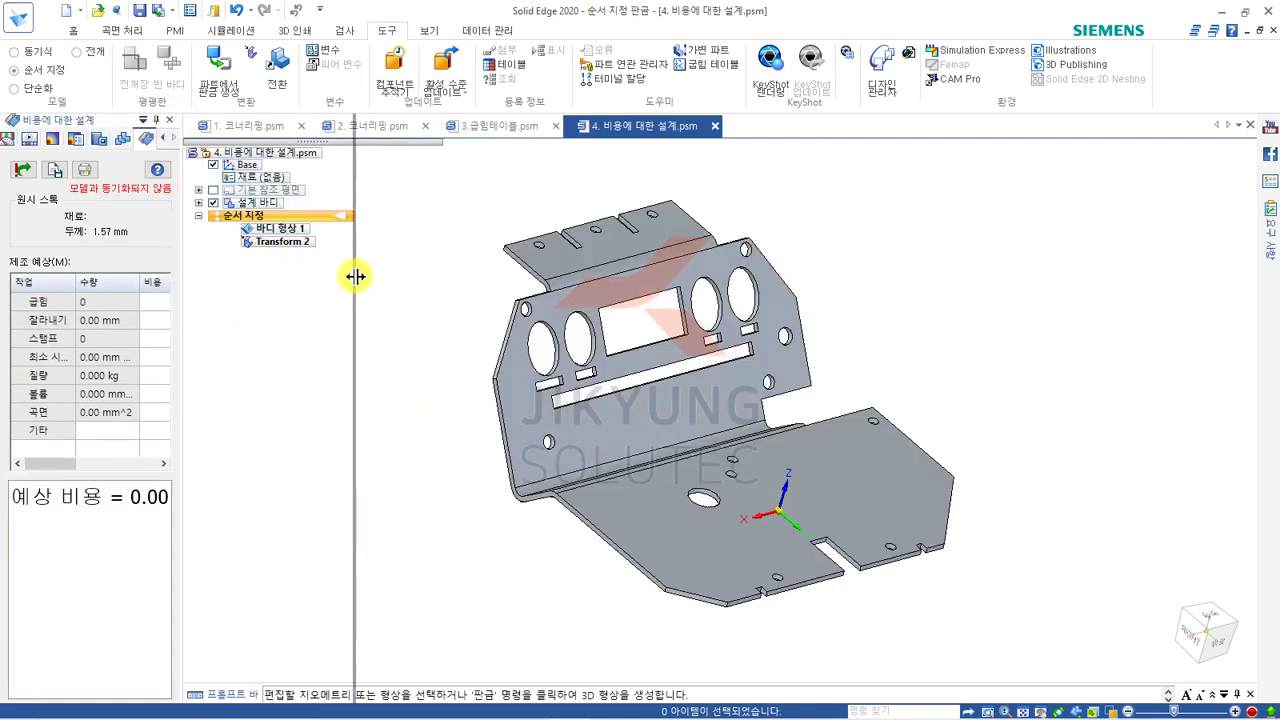
{"action": "left_click_drag", "start_coordinate": [353, 340], "coordinate": [441, 334]}
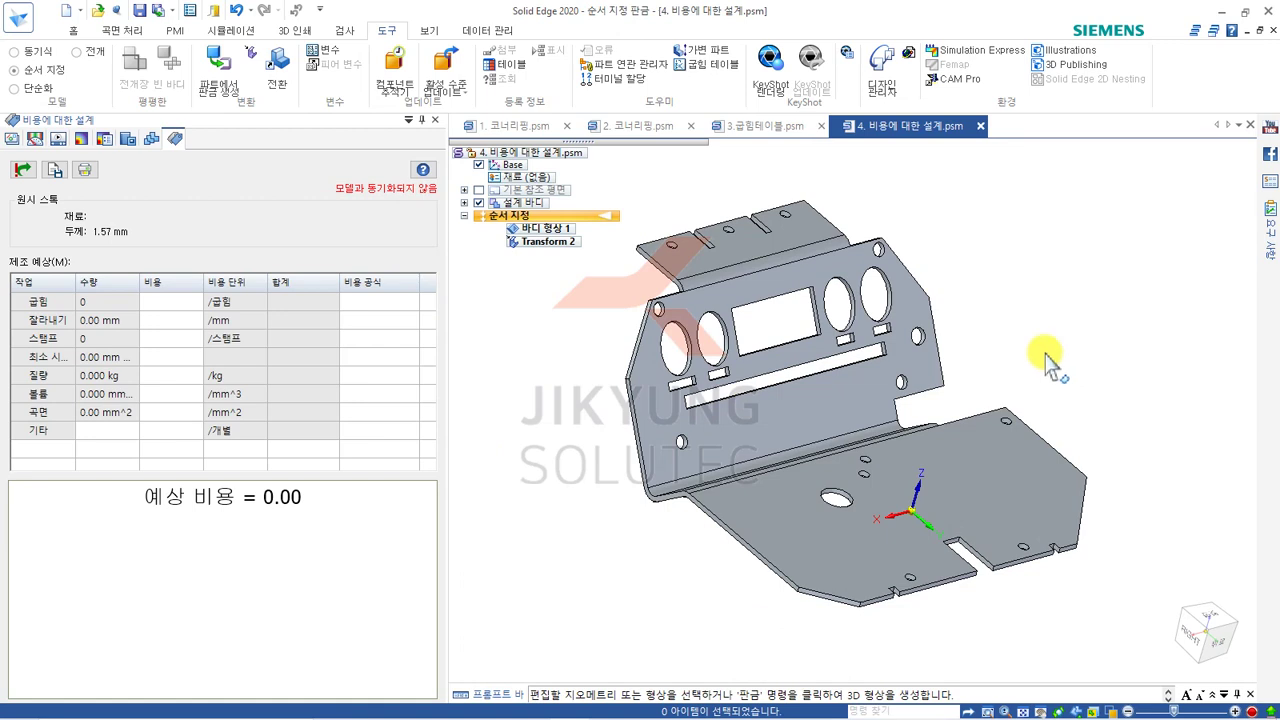
- Update the manufacturing estimate from the model and set the 굽힘 cost to 1000 per bend
{"action": "left_click", "coordinate": [22, 174]}
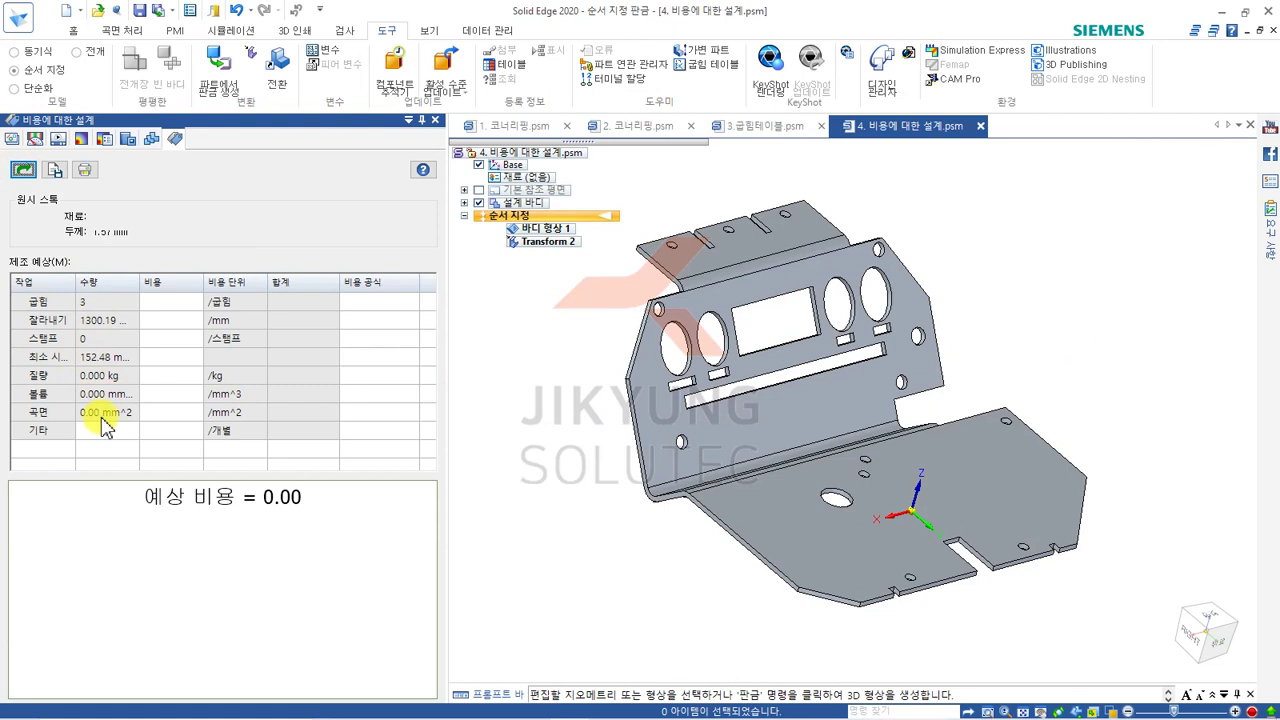
{"action": "left_click", "coordinate": [175, 303]}
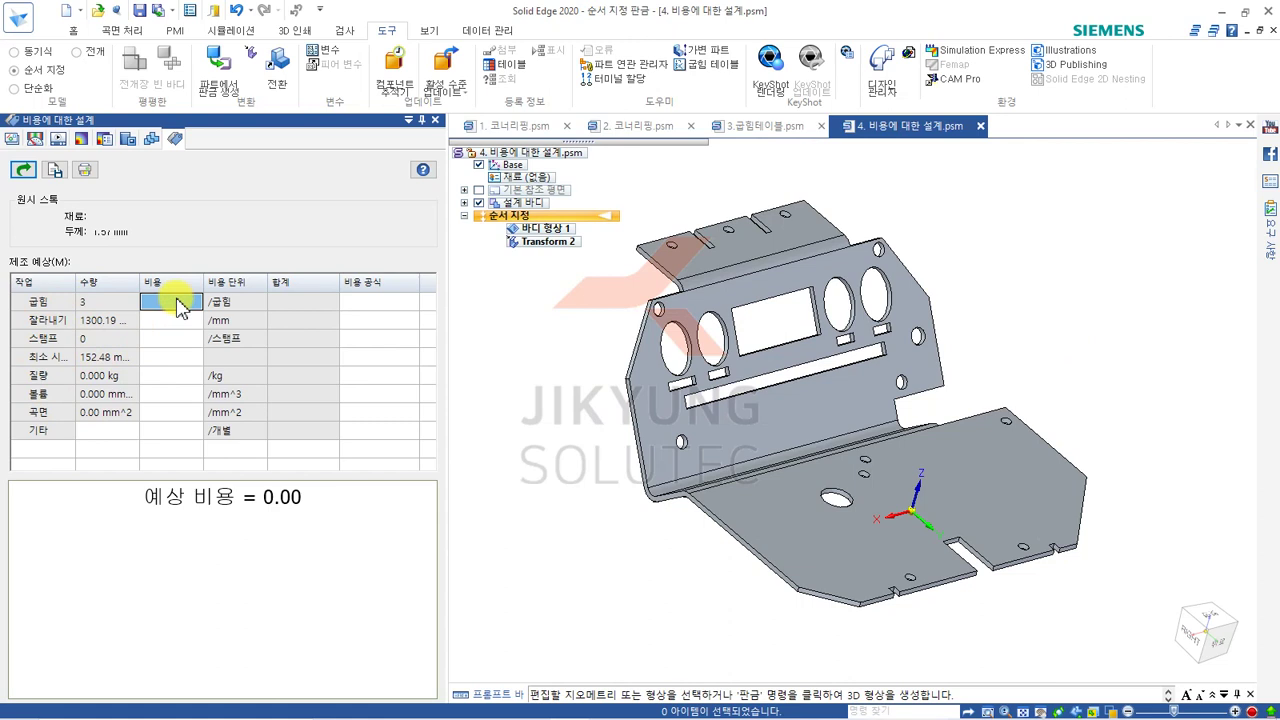
{"action": "type", "text": "1000"}
{"action": "key", "text": "Return"}
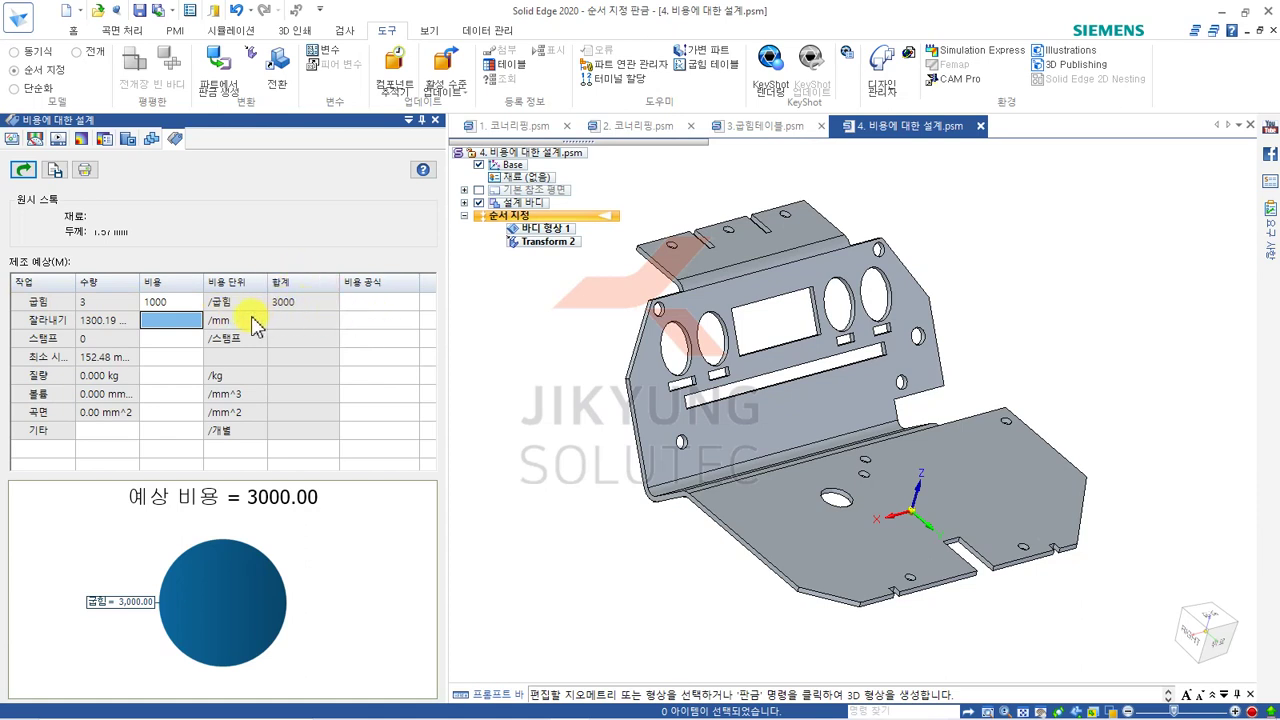
- Open the variable table from the 굽힘 row's cost formula and examine the Cost_Bend to Cost_Volume variables and their formula cells
{"action": "left_click", "coordinate": [371, 305]}
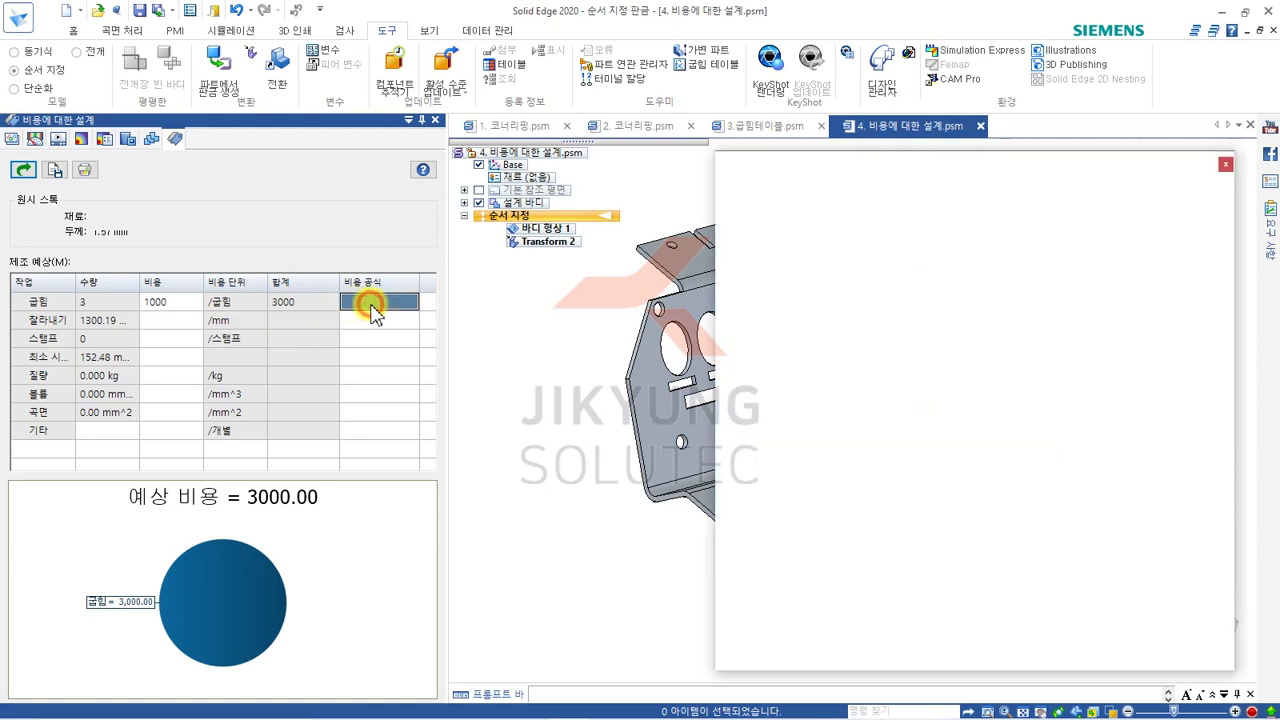
{"action": "left_click_drag", "start_coordinate": [842, 157], "coordinate": [621, 113]}
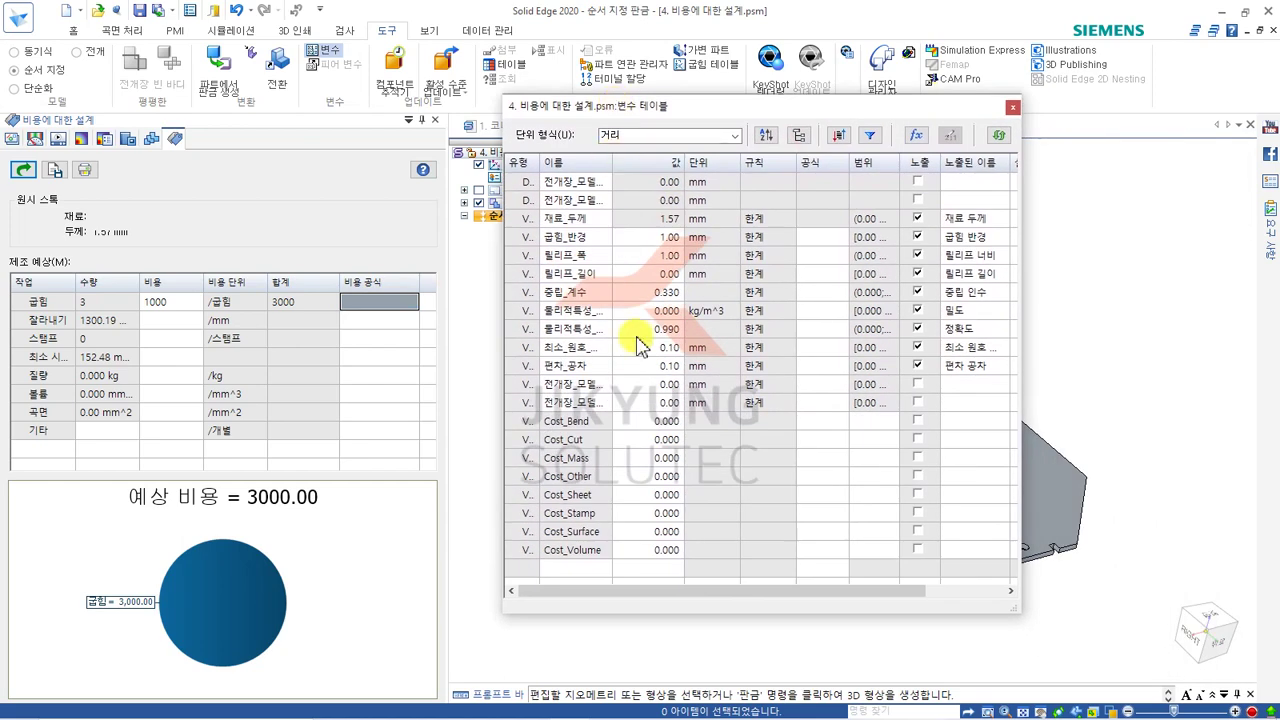
{"action": "left_click", "coordinate": [567, 421]}
{"action": "left_click_drag", "start_coordinate": [572, 425], "coordinate": [808, 550]}
{"action": "left_click_drag", "start_coordinate": [809, 420], "coordinate": [818, 552]}
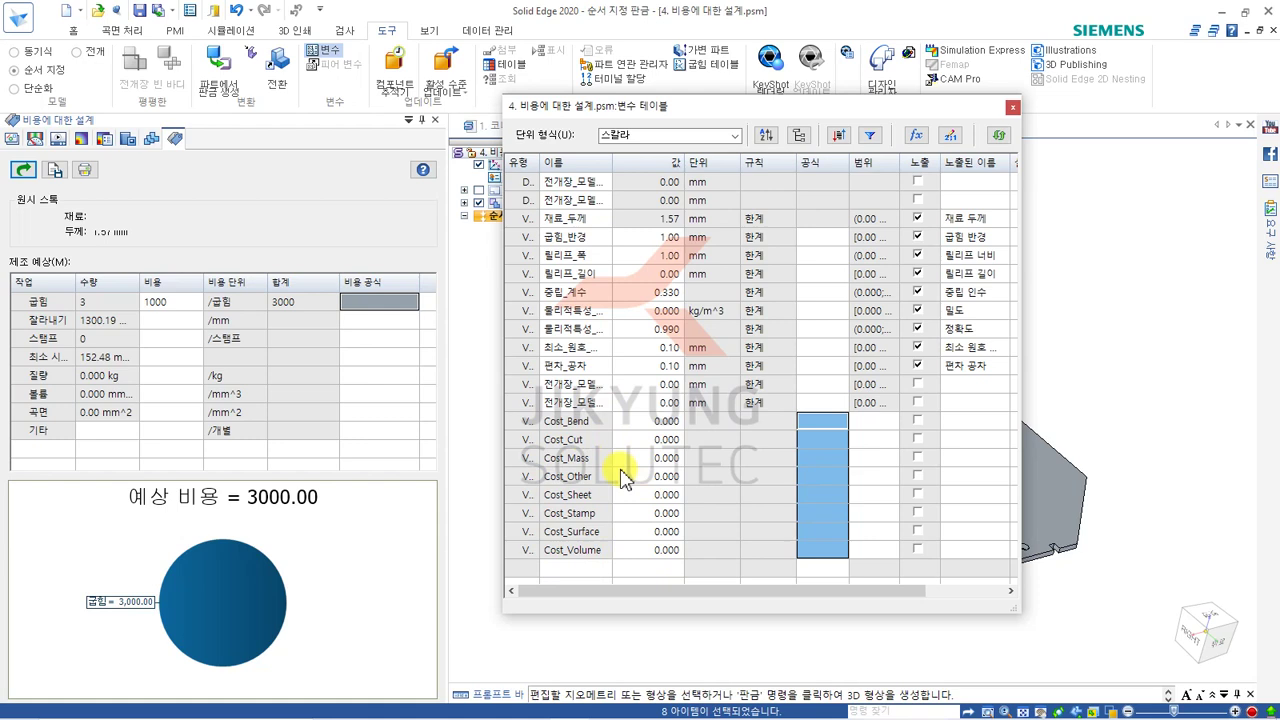
- Set the Cost_Sheet formula to 재료_두께*1500+10000
{"action": "left_click", "coordinate": [808, 496]}
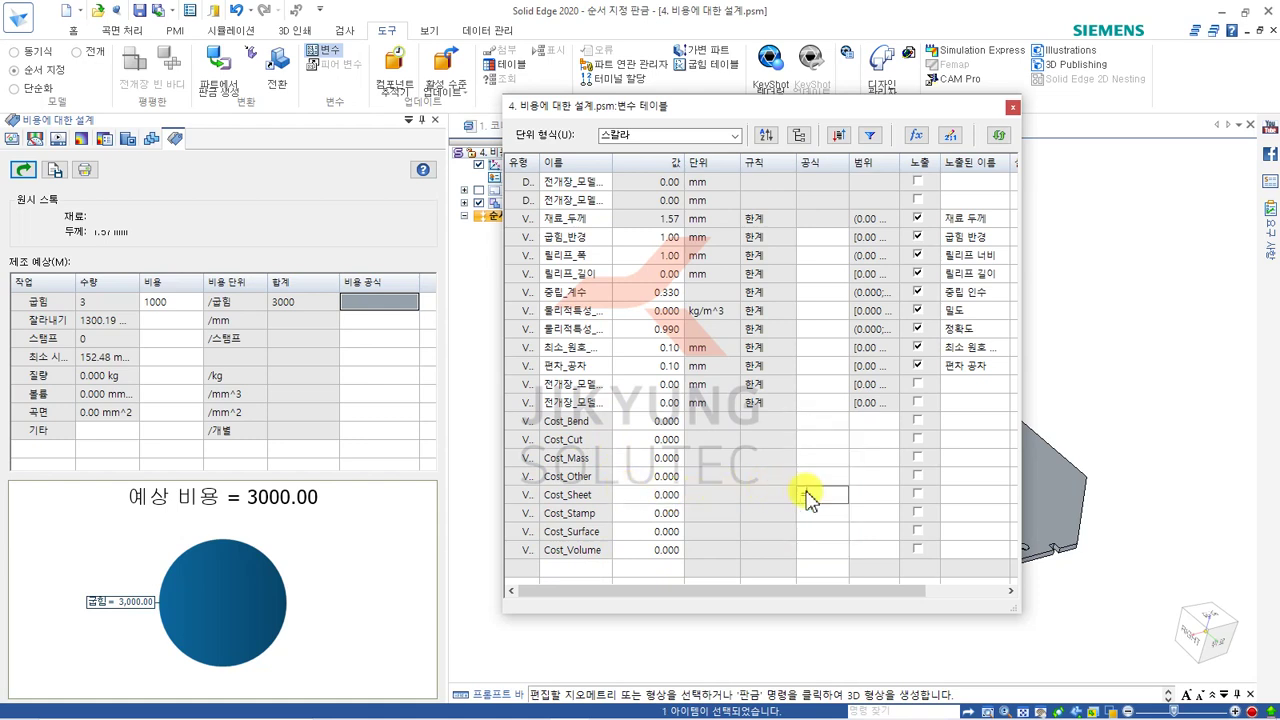
{"action": "type", "text": "="}
{"action": "left_click", "coordinate": [567, 220]}
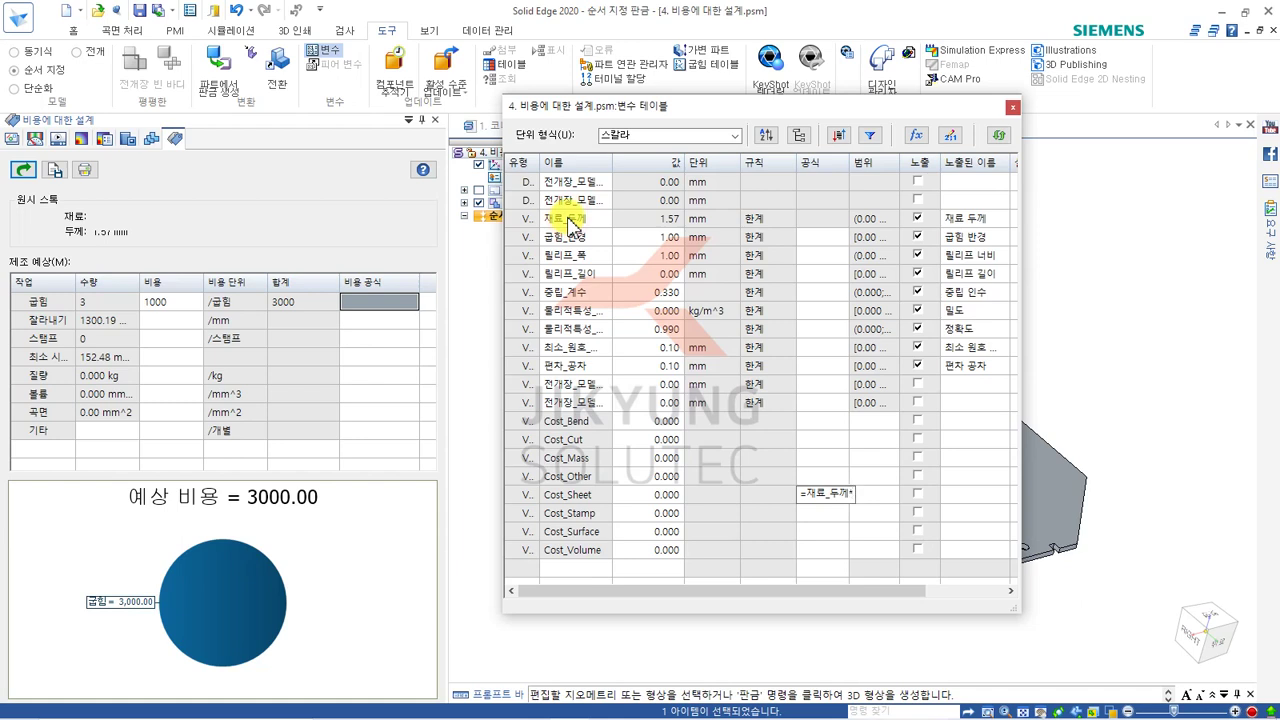
{"action": "type", "text": "*1500"}
{"action": "key", "text": "Return"}
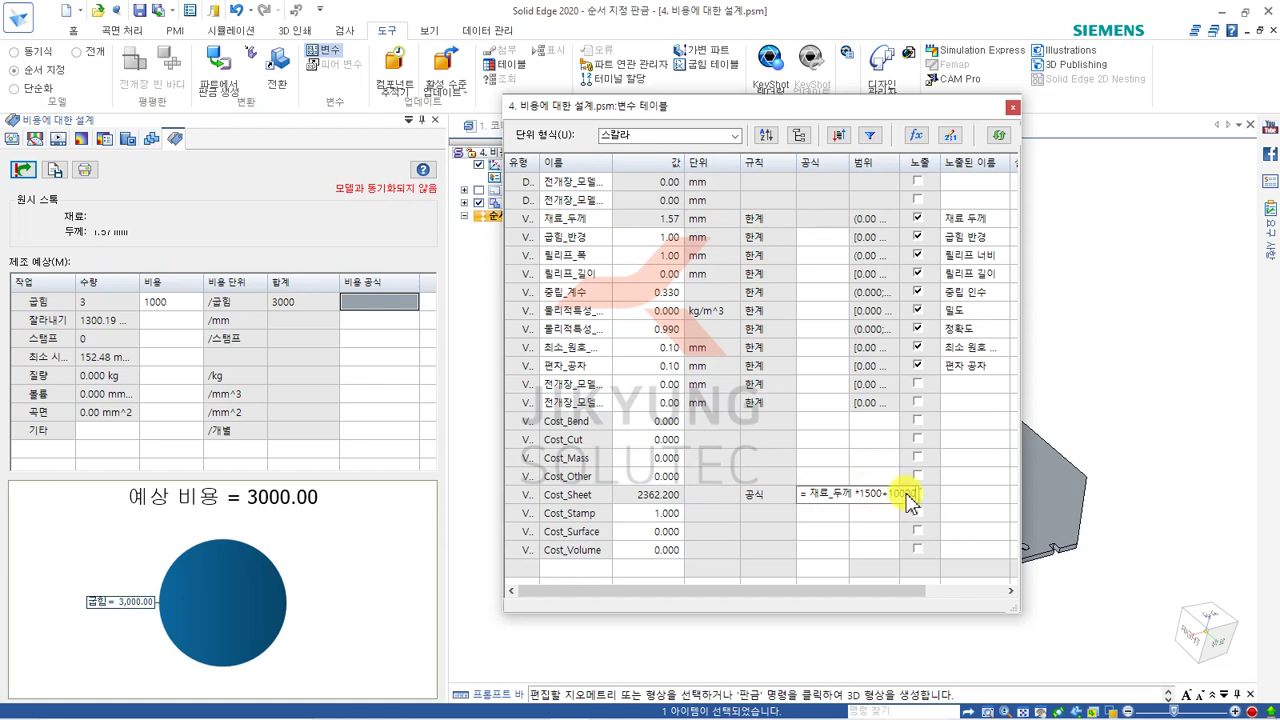
{"action": "key", "text": "Return"}
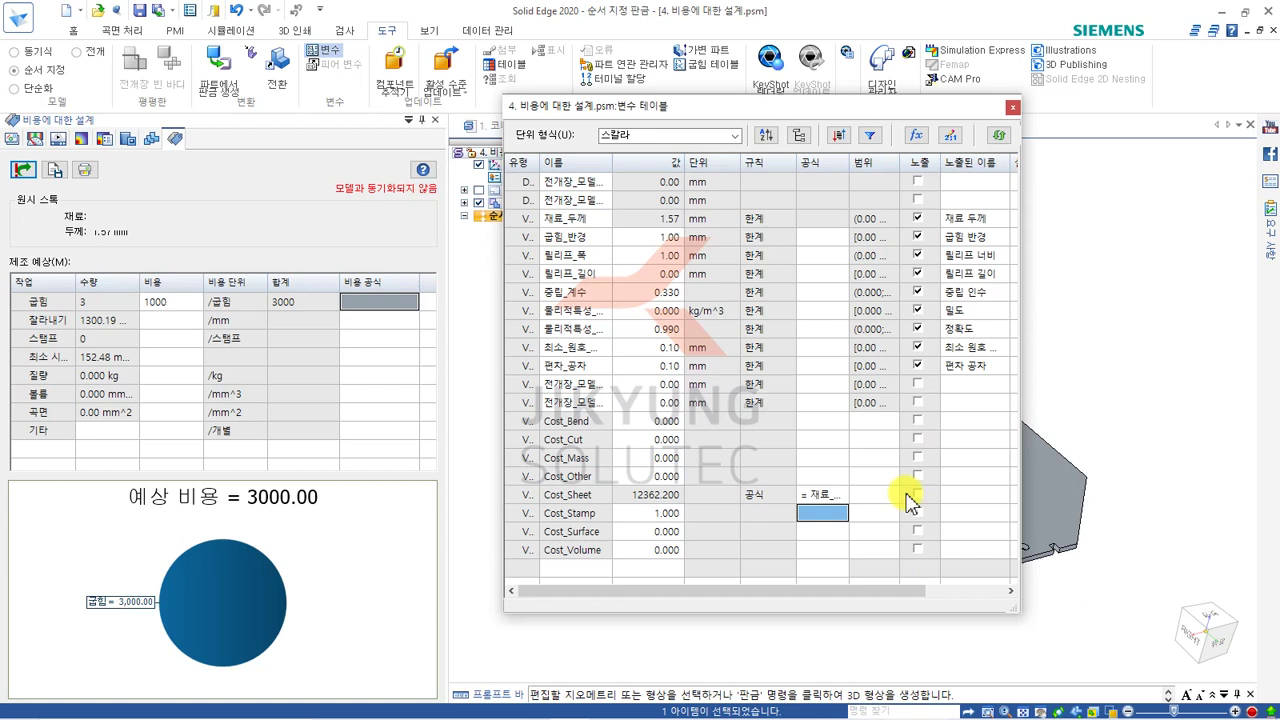
- Close the variable table and update the cost estimate from the model
{"action": "left_click", "coordinate": [24, 172]}
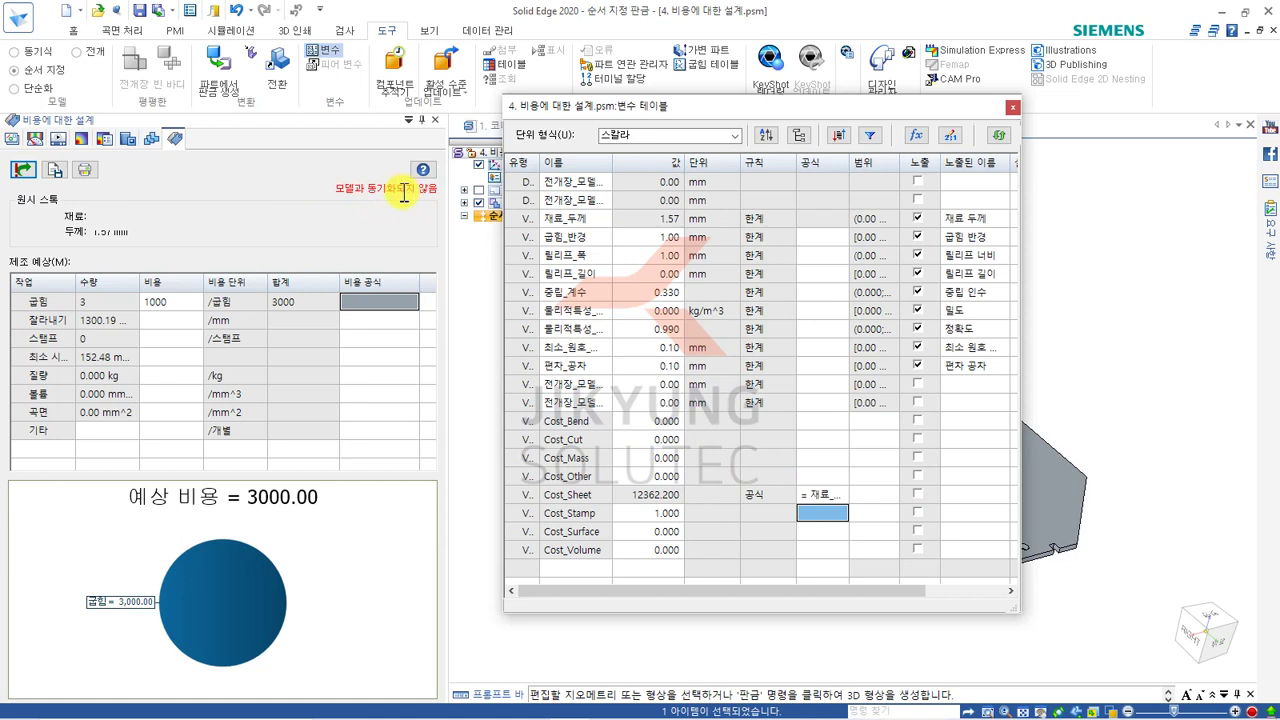
{"action": "left_click", "coordinate": [1014, 110]}
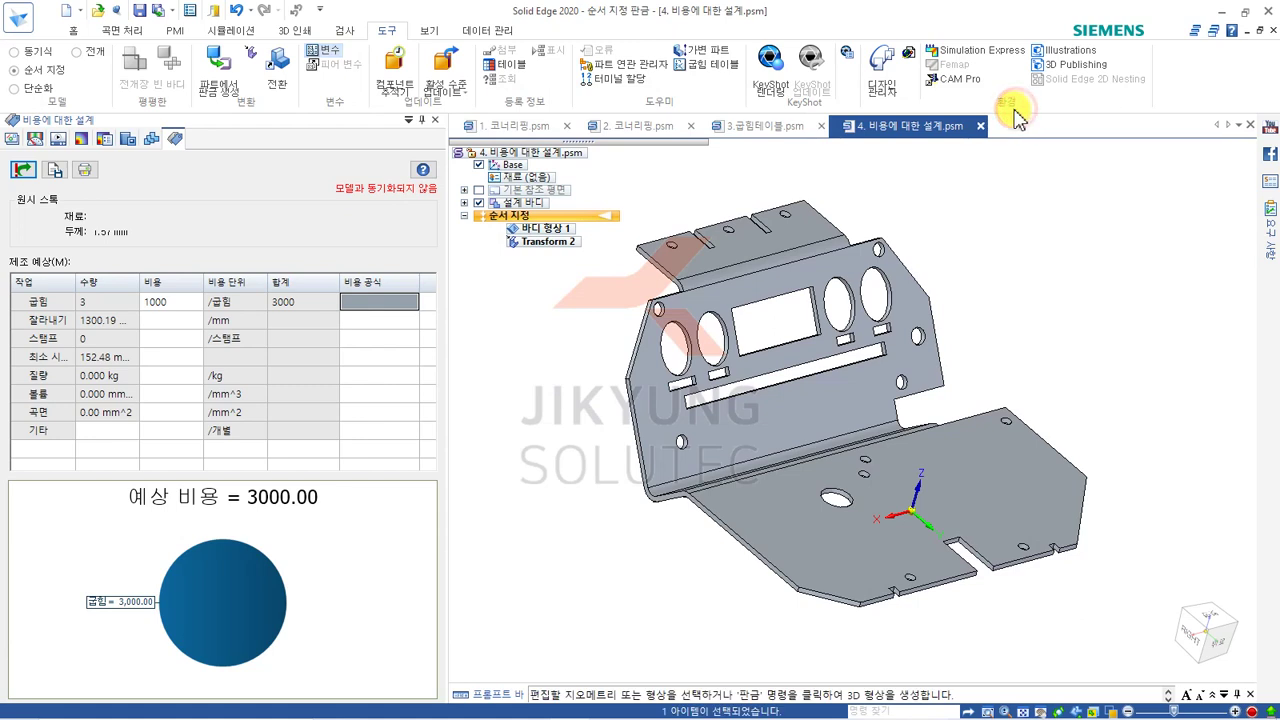
{"action": "left_click", "coordinate": [25, 172]}
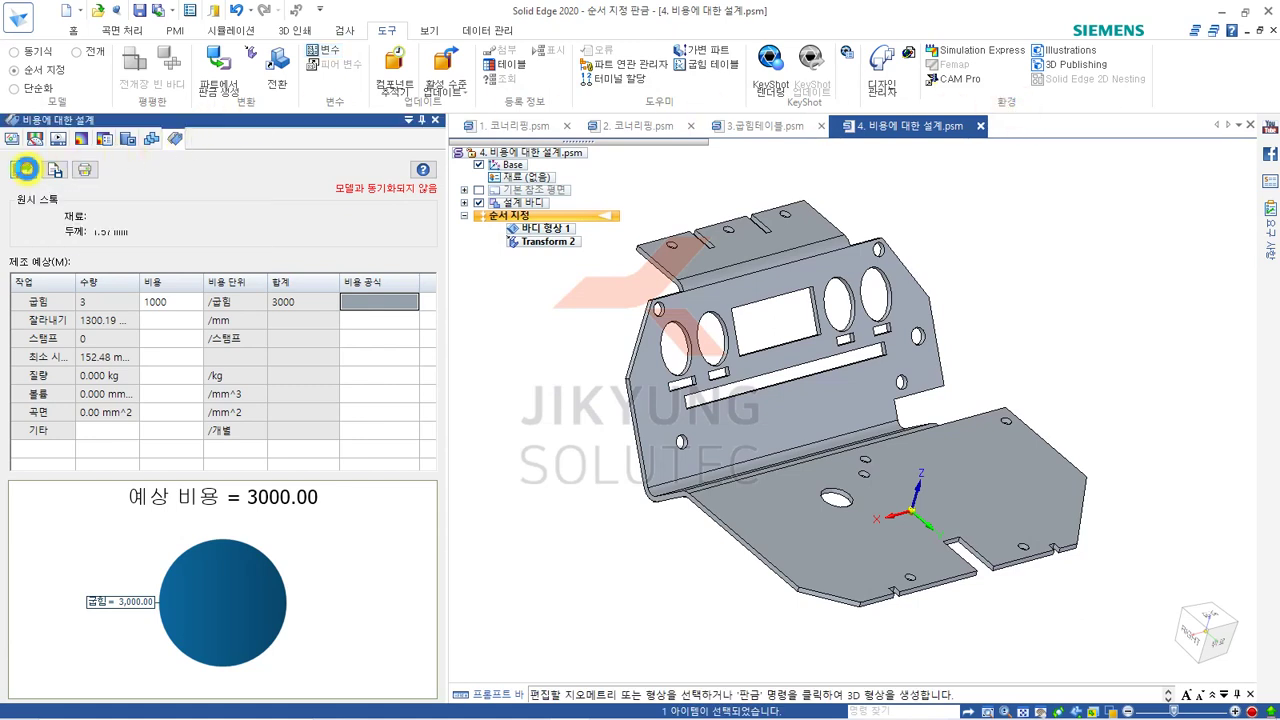